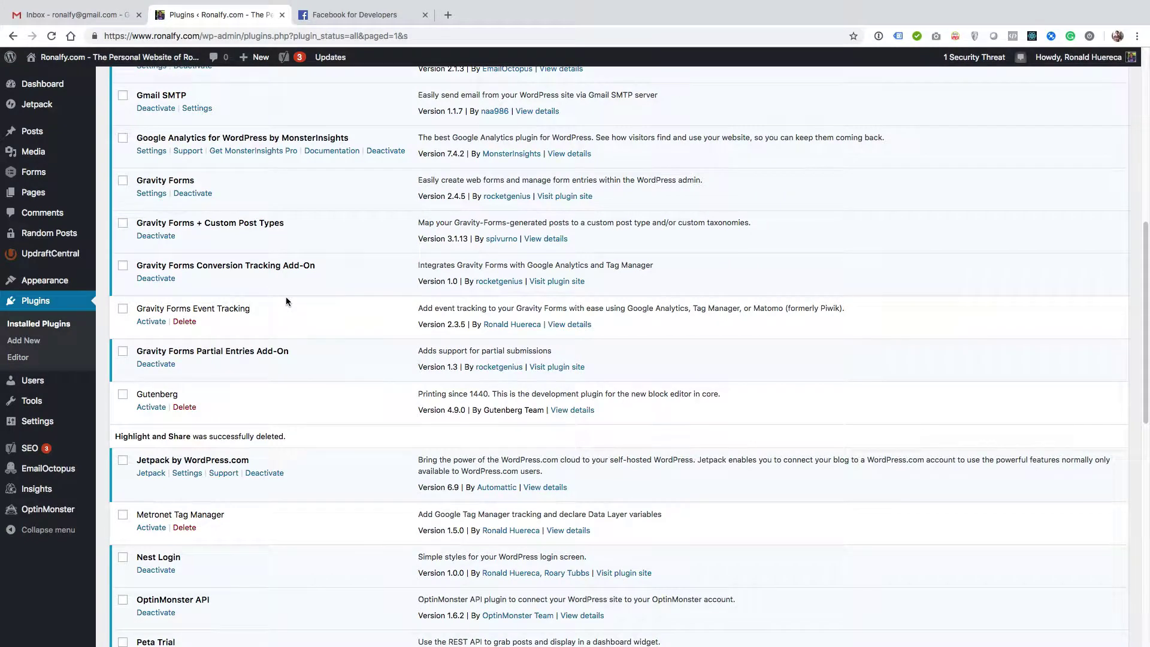
Step: Search the plugin directory for 'highlight and share' and install the Highlight and Share plugin
{"action": "left_click", "coordinate": [23, 340]}
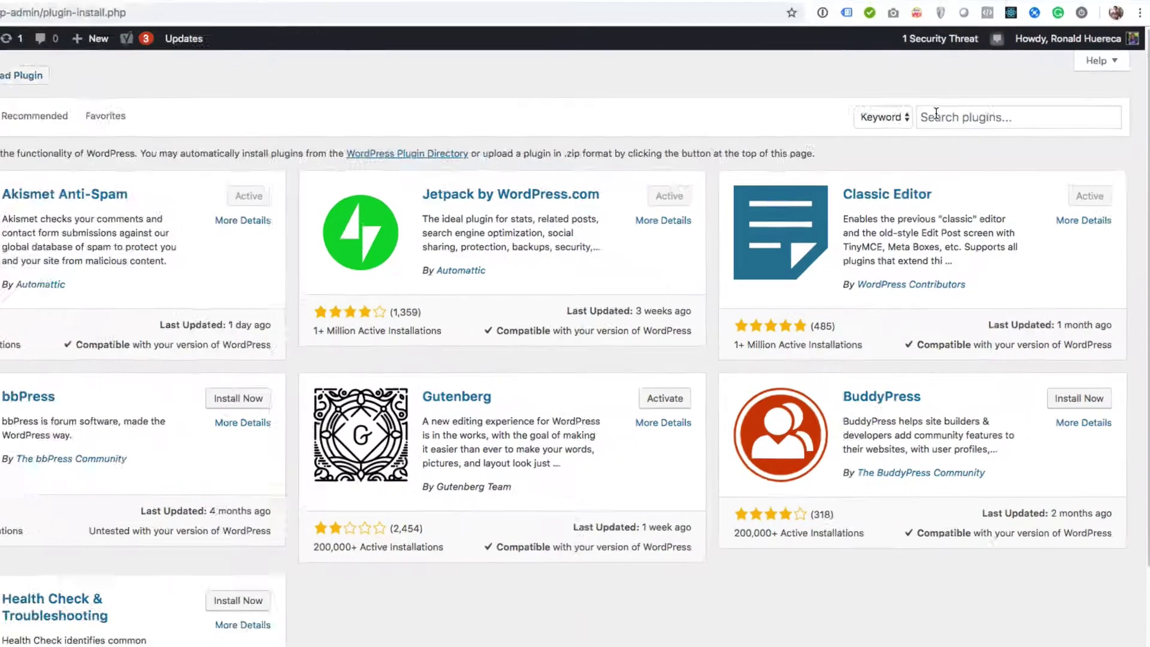
{"action": "left_click", "coordinate": [967, 114]}
{"action": "type", "text": "highlight and "}
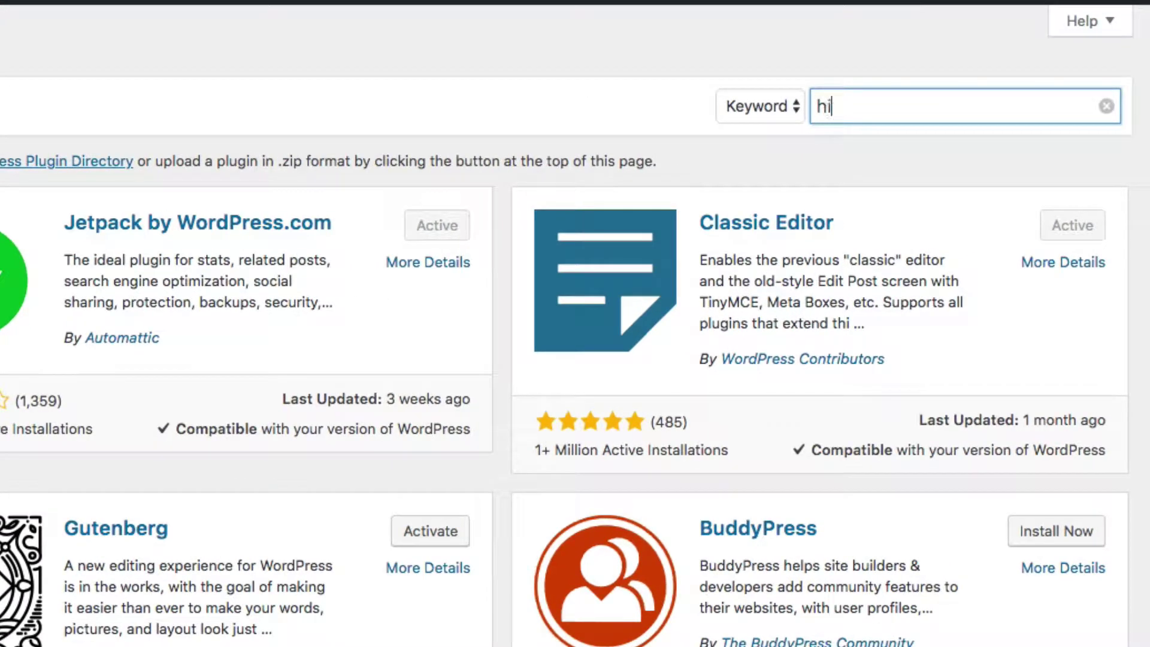
{"action": "type", "text": "share"}
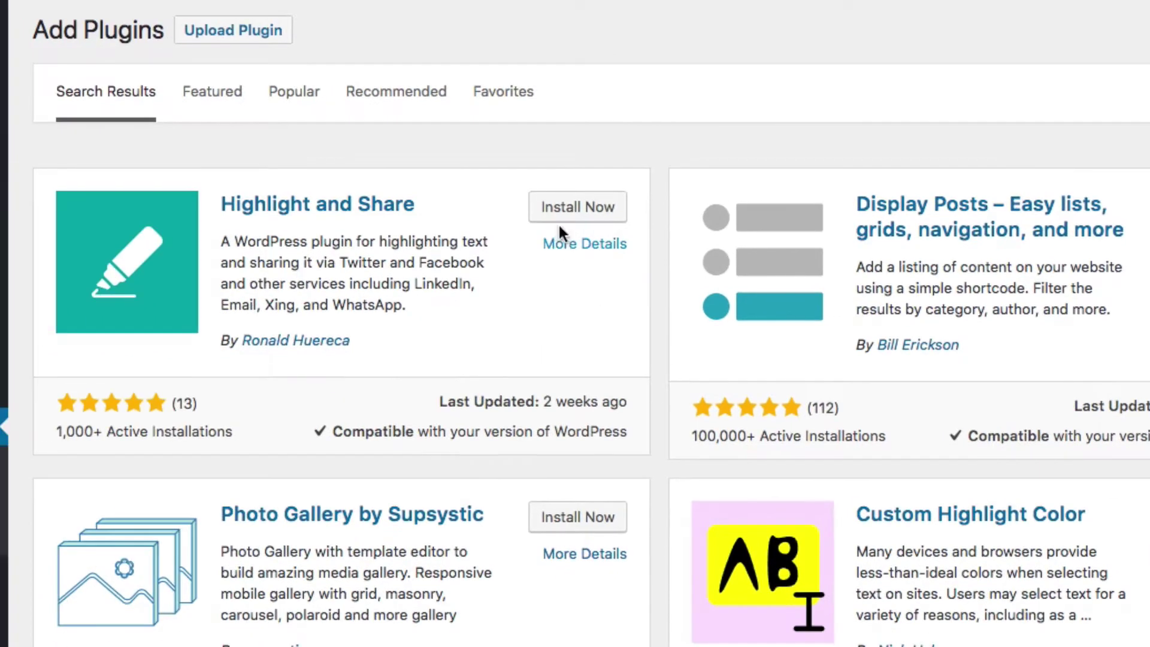
{"action": "left_click", "coordinate": [563, 213]}
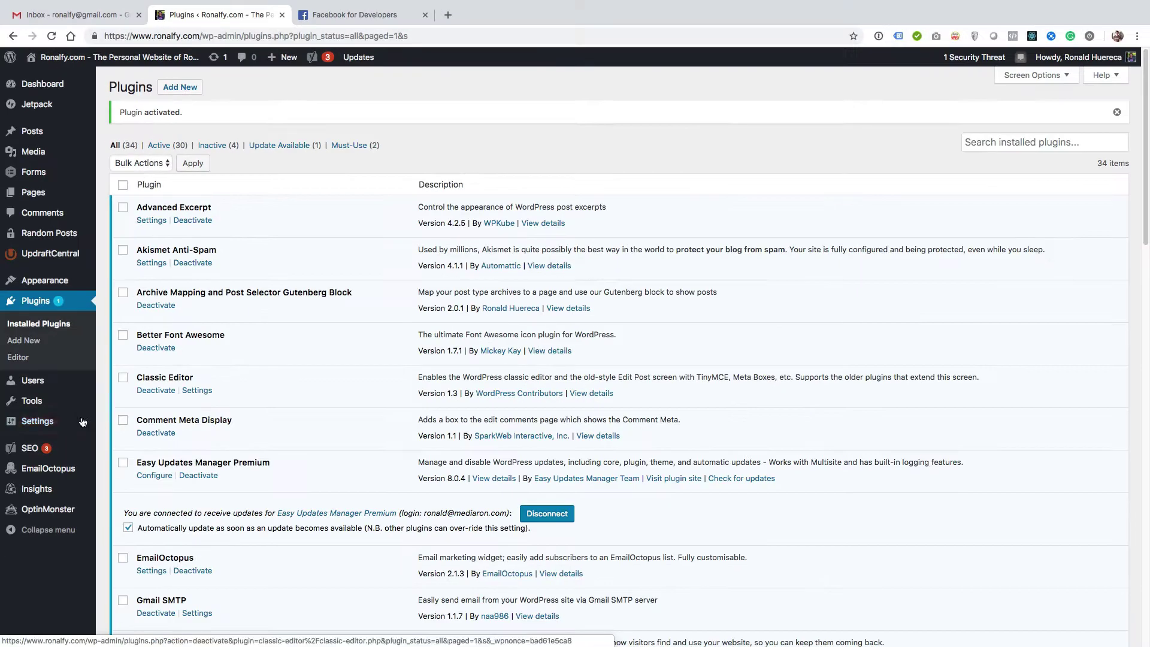
Step: Open the Highlight and Share settings page, then open the live site in a new tab
{"action": "mouse_move", "coordinate": [0, 643]}
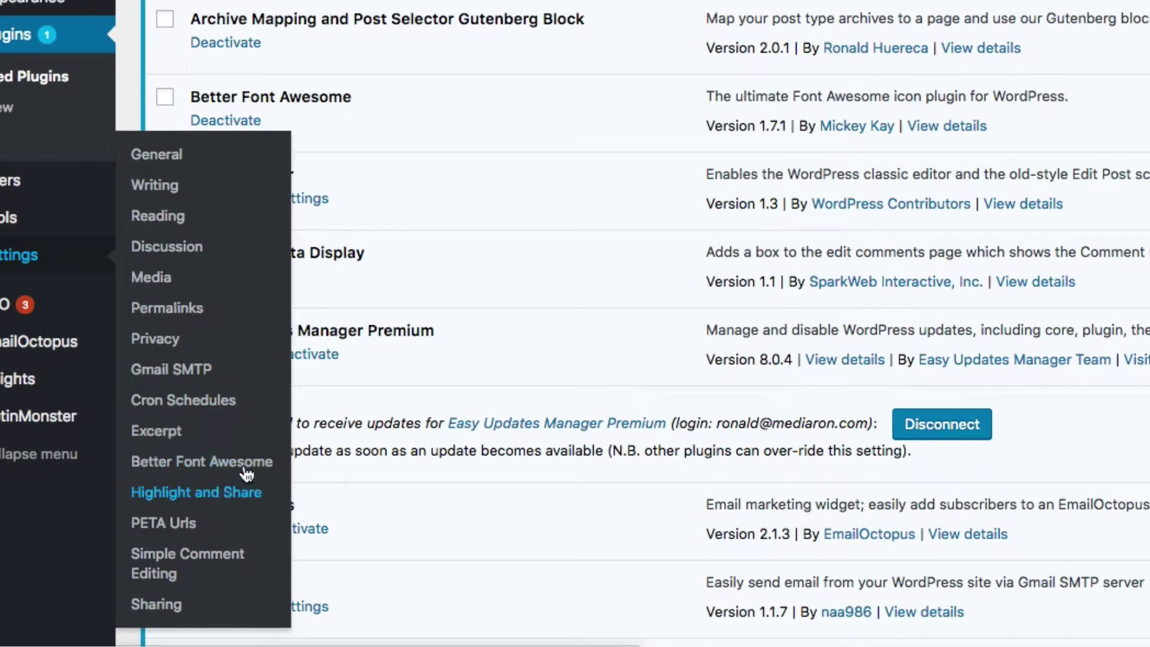
{"action": "scroll", "coordinate": [470, 325], "scroll_direction": "down", "scroll_amount": 10}
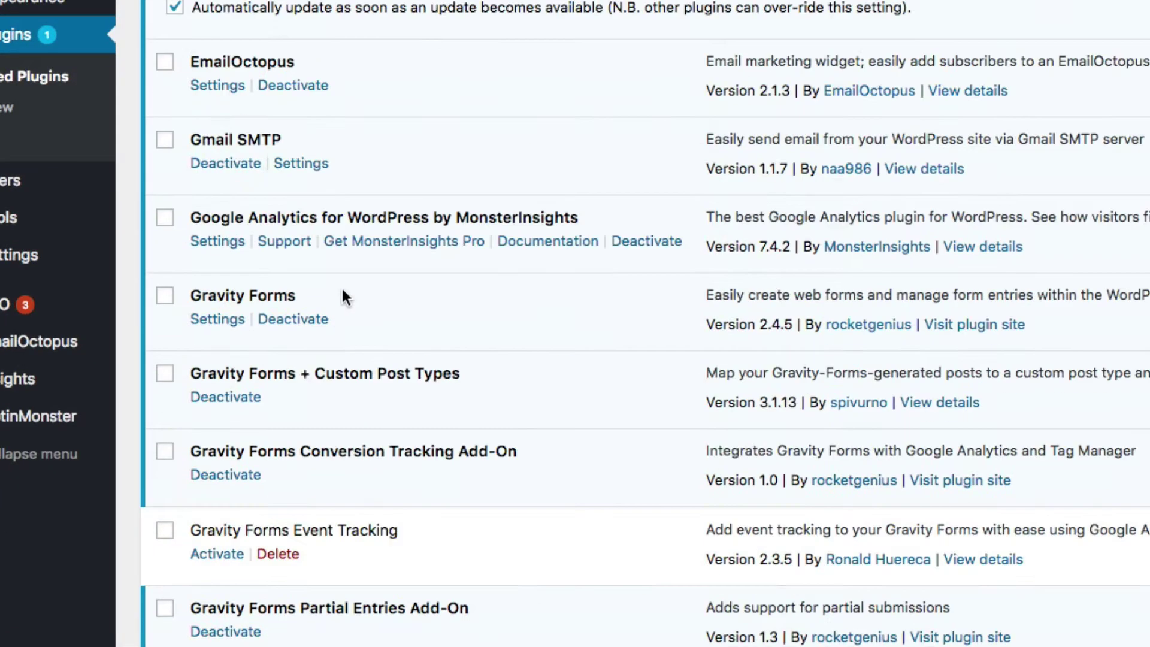
{"action": "scroll", "coordinate": [339, 288], "scroll_direction": "down", "scroll_amount": 2}
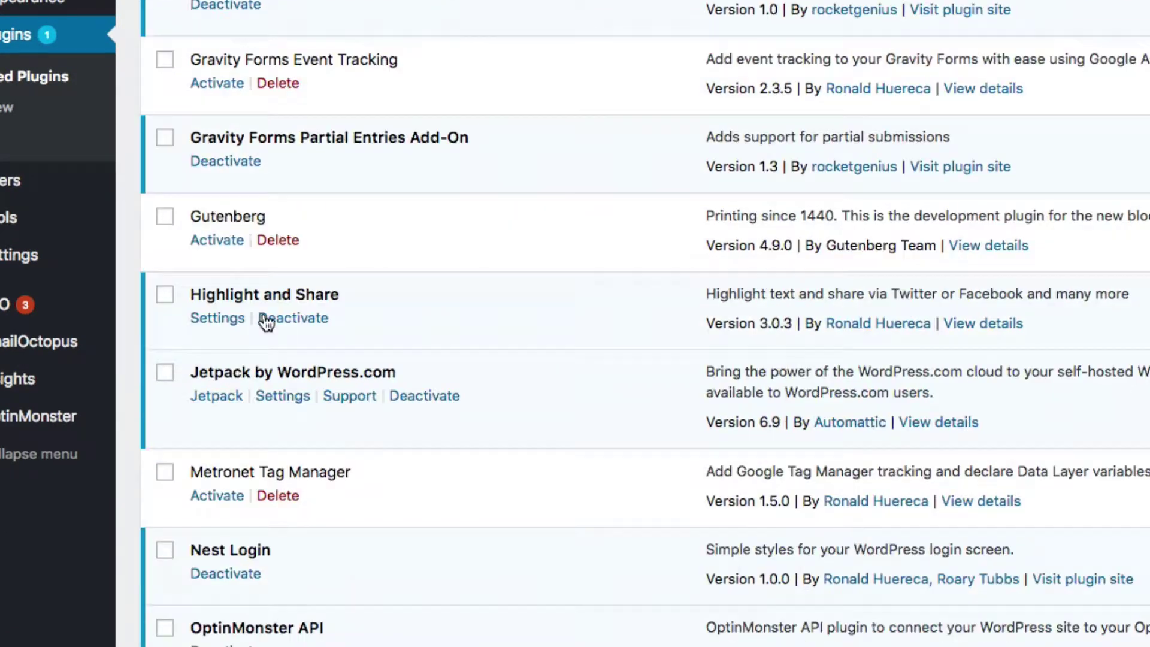
{"action": "left_click", "coordinate": [207, 318]}
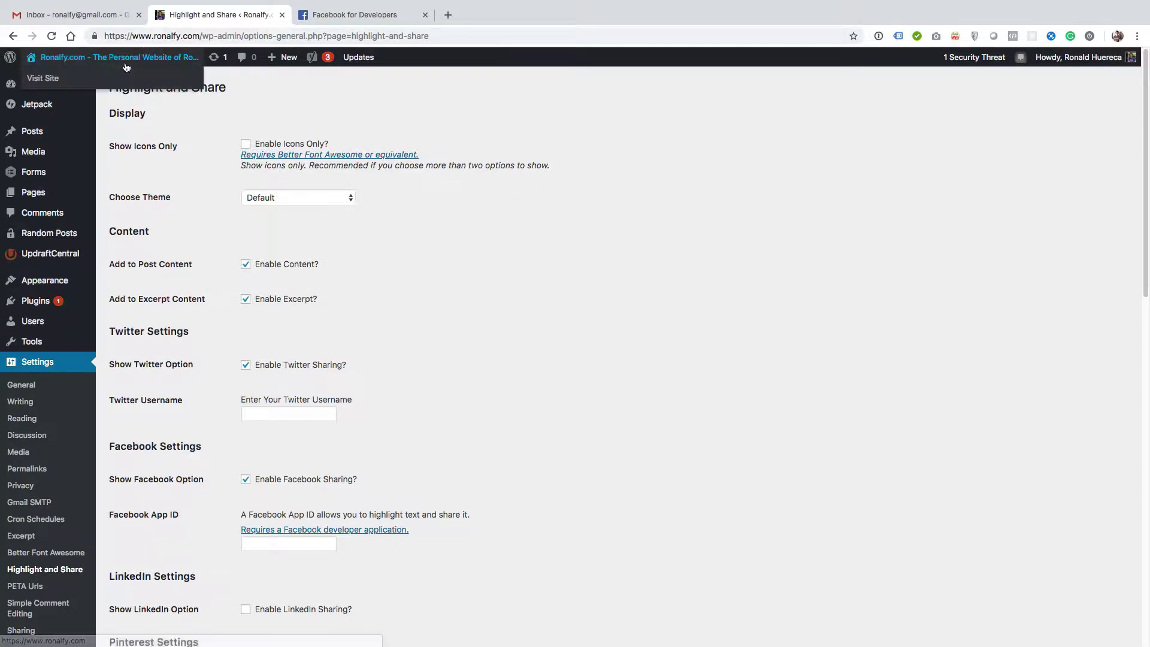
{"action": "right_click", "coordinate": [131, 71]}
{"action": "left_click", "coordinate": [137, 77]}
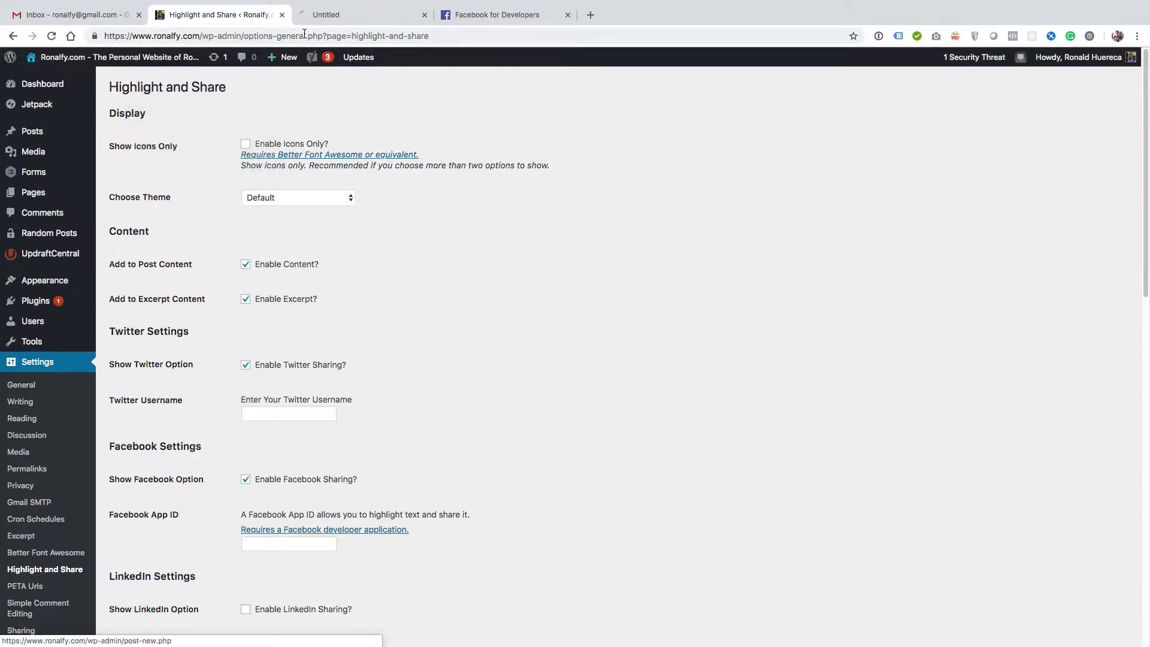
Step: Highlight first-paragraph text in 'The Decline of Uno and Friends' and preview its prefilled tweet
{"action": "left_click", "coordinate": [335, 15]}
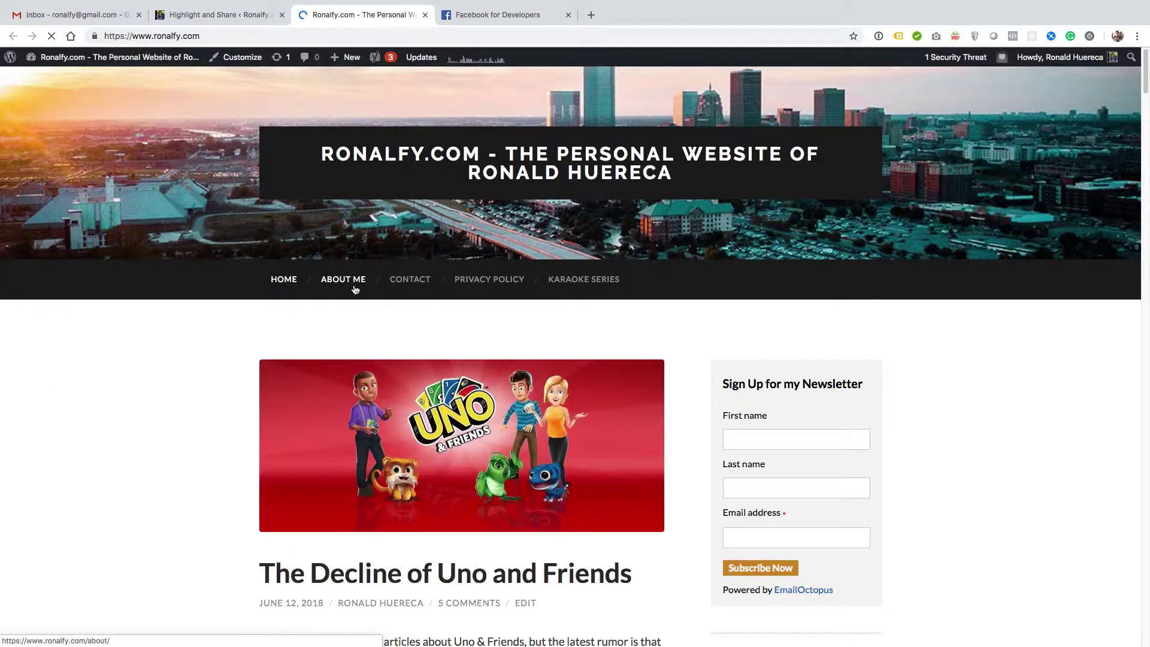
{"action": "scroll", "coordinate": [331, 310], "scroll_direction": "down", "scroll_amount": 4}
{"action": "left_click", "coordinate": [321, 376]}
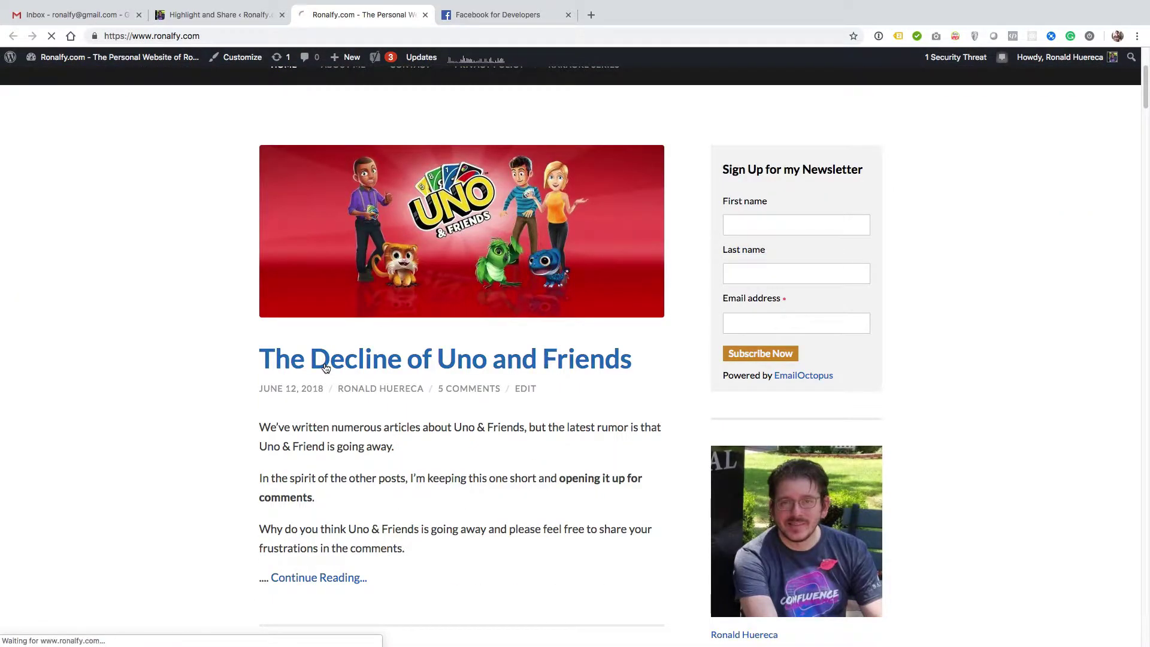
{"action": "scroll", "coordinate": [320, 379], "scroll_direction": "down", "scroll_amount": 3}
{"action": "scroll", "coordinate": [319, 373], "scroll_direction": "down", "scroll_amount": 6}
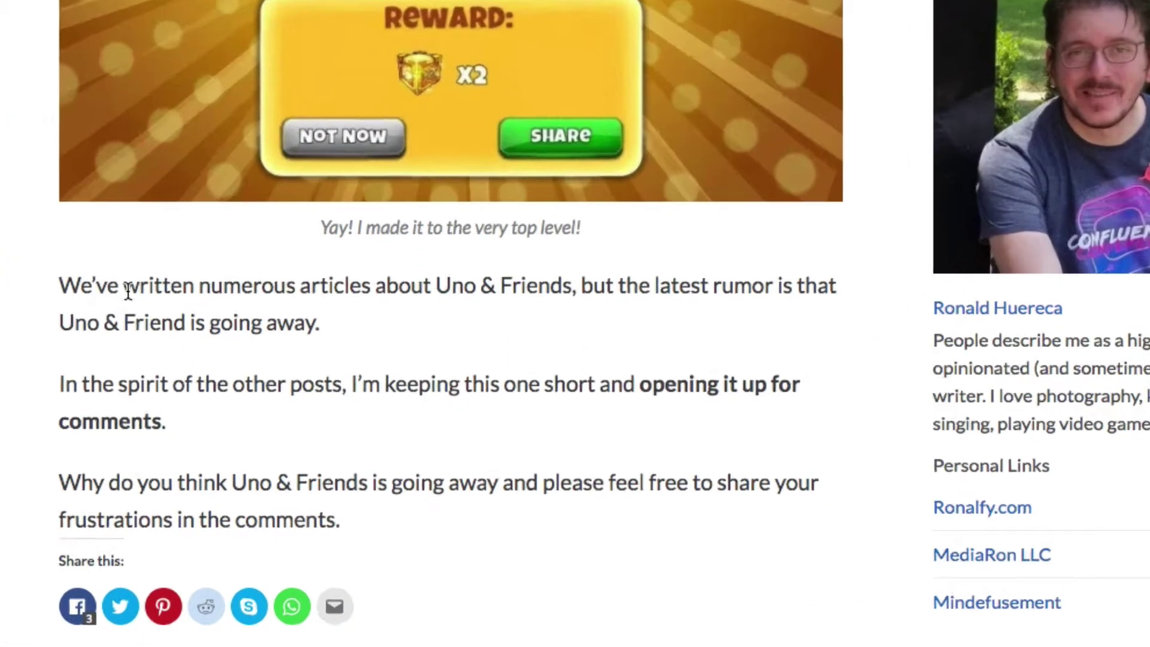
{"action": "left_click_drag", "start_coordinate": [292, 472], "coordinate": [369, 488]}
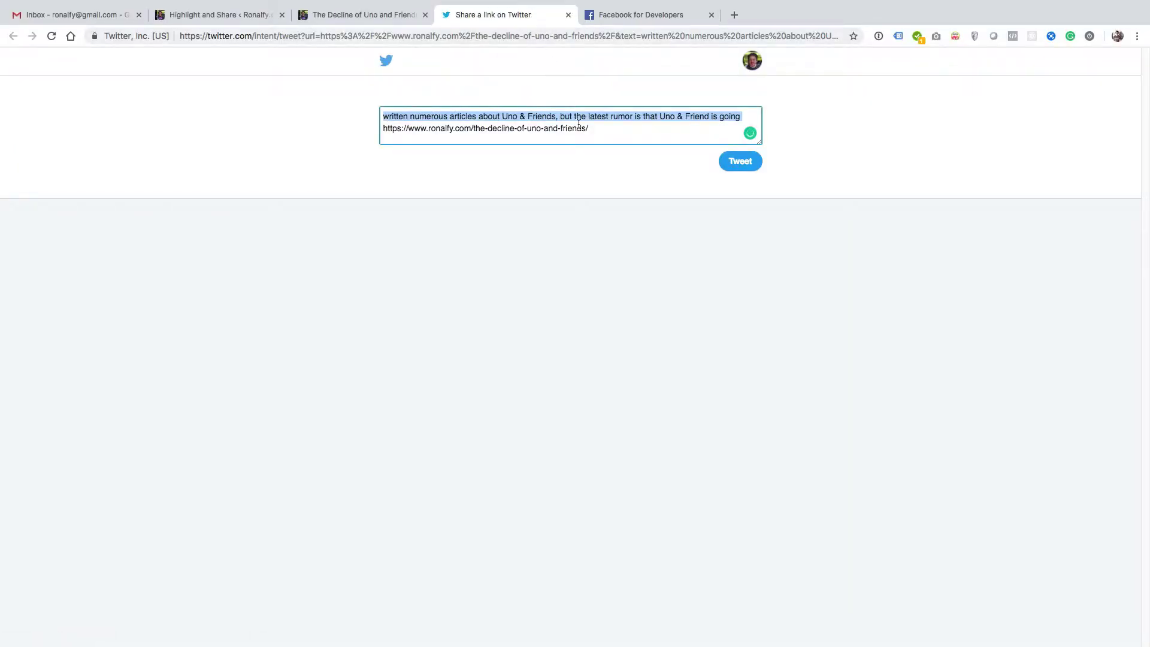
{"action": "left_click", "coordinate": [630, 126]}
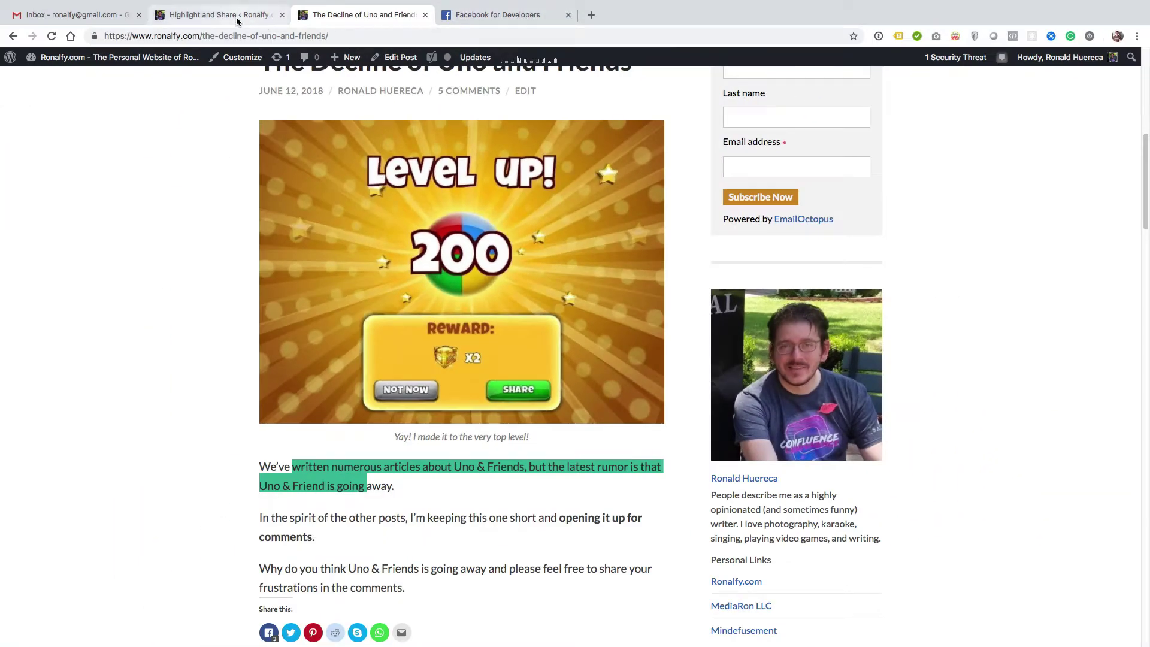
{"action": "left_click", "coordinate": [237, 18]}
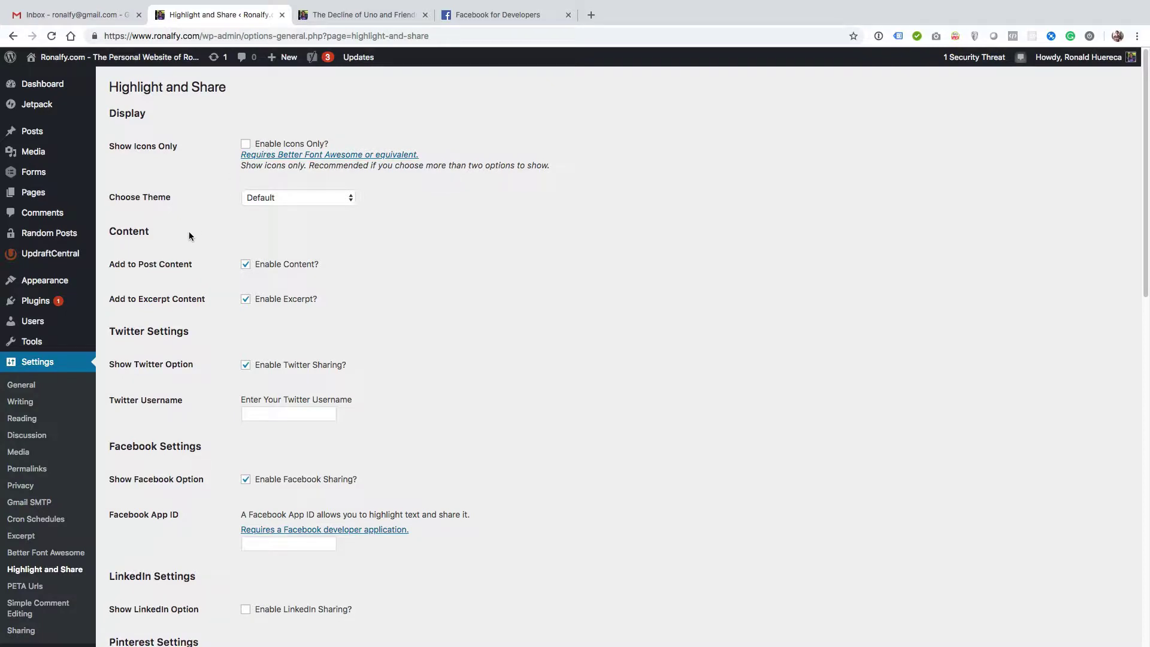
Step: In Highlight and Share settings, enable Icons Only and Shortlinks
{"action": "left_click", "coordinate": [79, 302]}
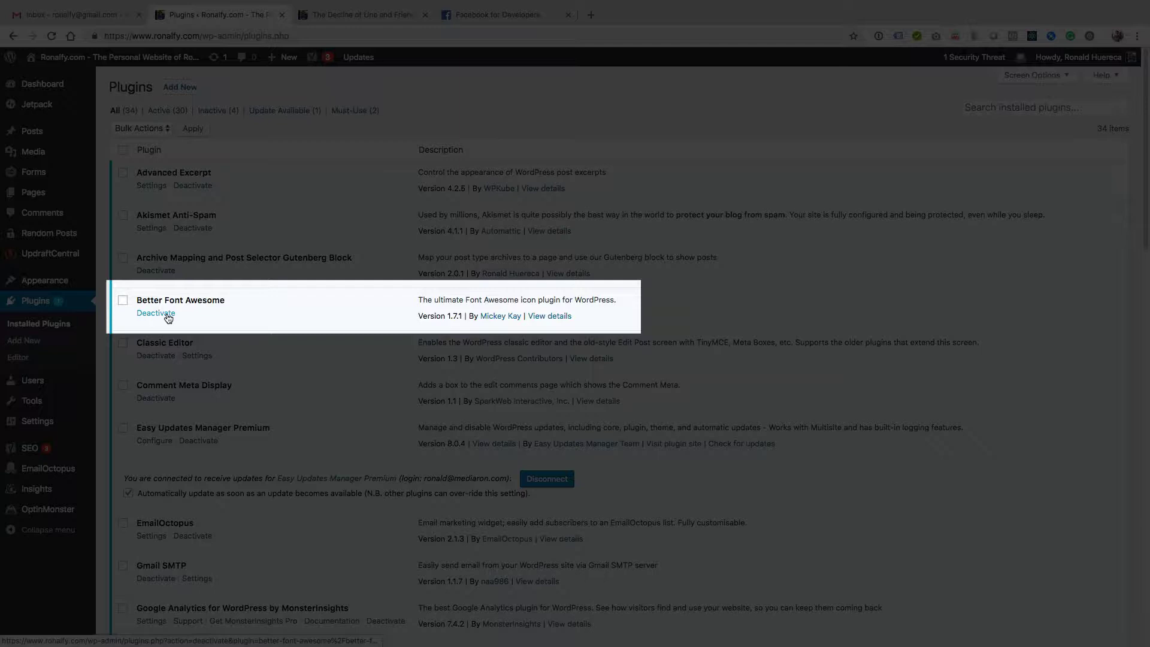
{"action": "mouse_move", "coordinate": [64, 427]}
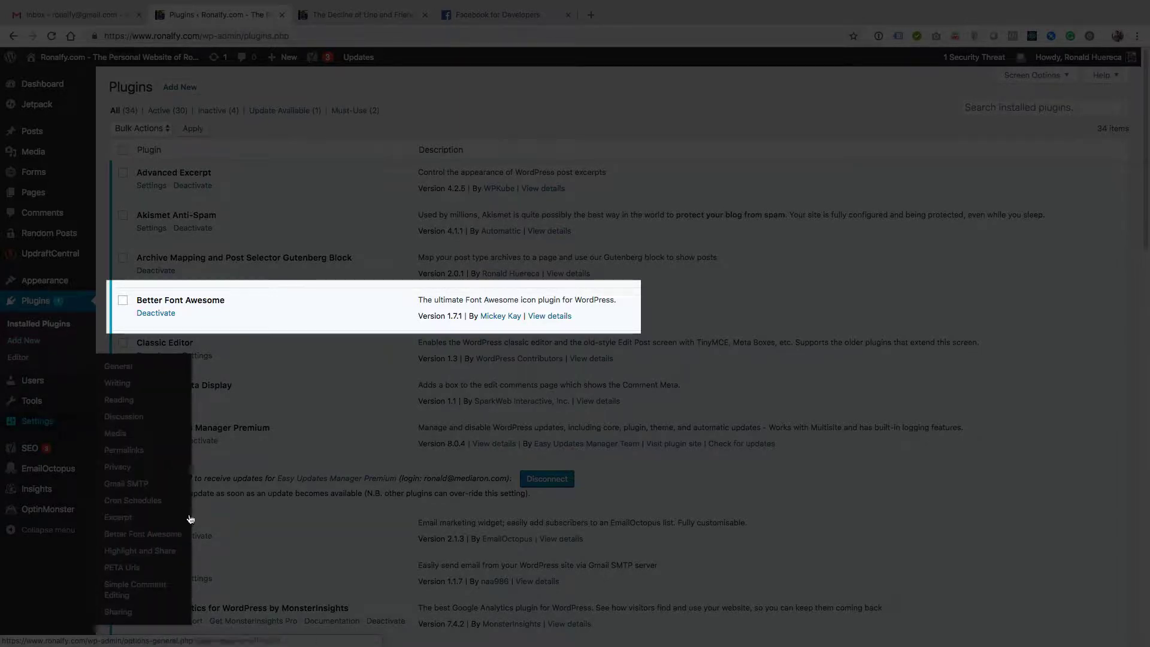
{"action": "left_click", "coordinate": [160, 561]}
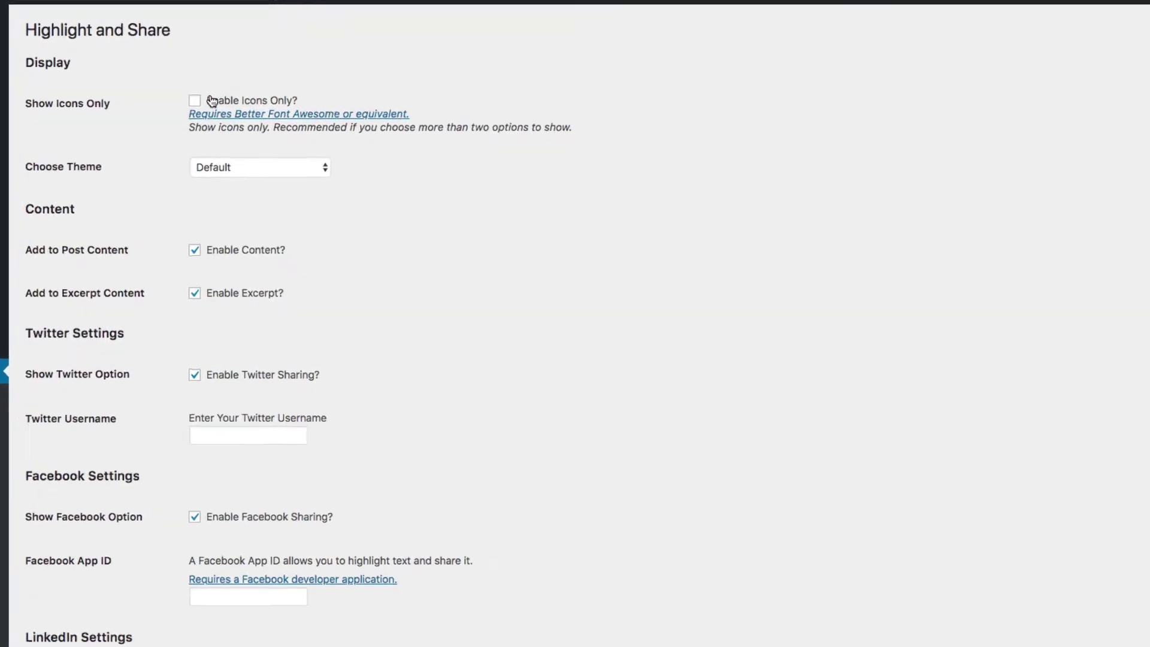
{"action": "left_click", "coordinate": [259, 147]}
{"action": "scroll", "coordinate": [110, 508], "scroll_direction": "down", "scroll_amount": 10}
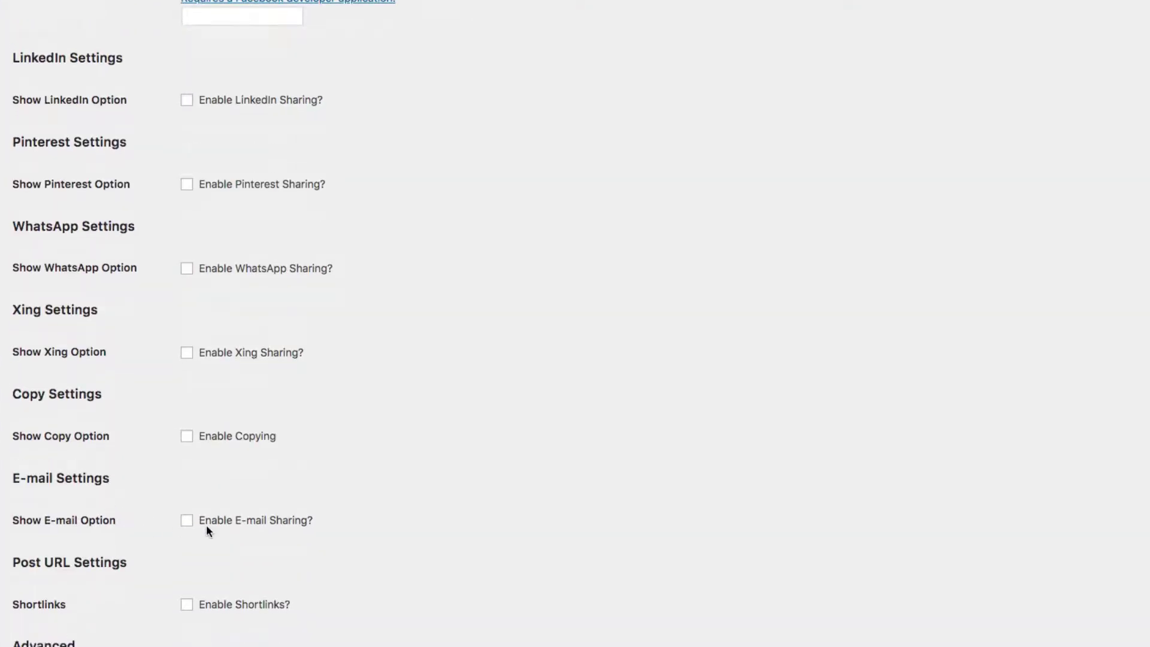
{"action": "left_click", "coordinate": [240, 604]}
Step: Fill in the Twitter username and move on to the Facebook App ID field
{"action": "scroll", "coordinate": [203, 537], "scroll_direction": "up", "scroll_amount": 5}
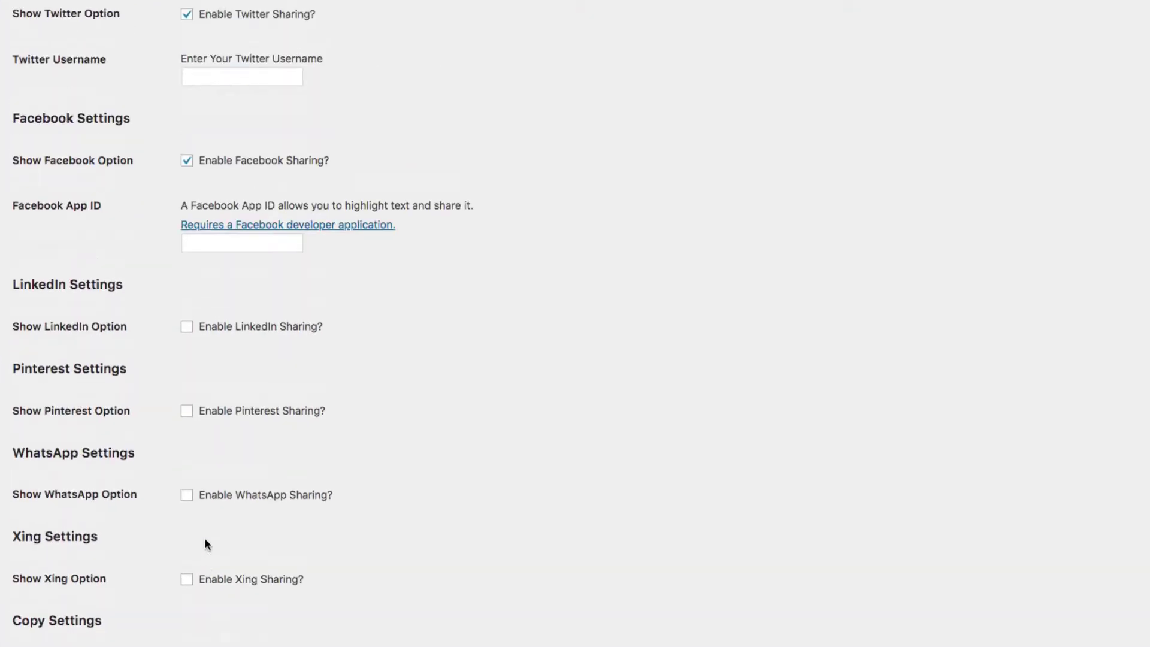
{"action": "left_click", "coordinate": [251, 159]}
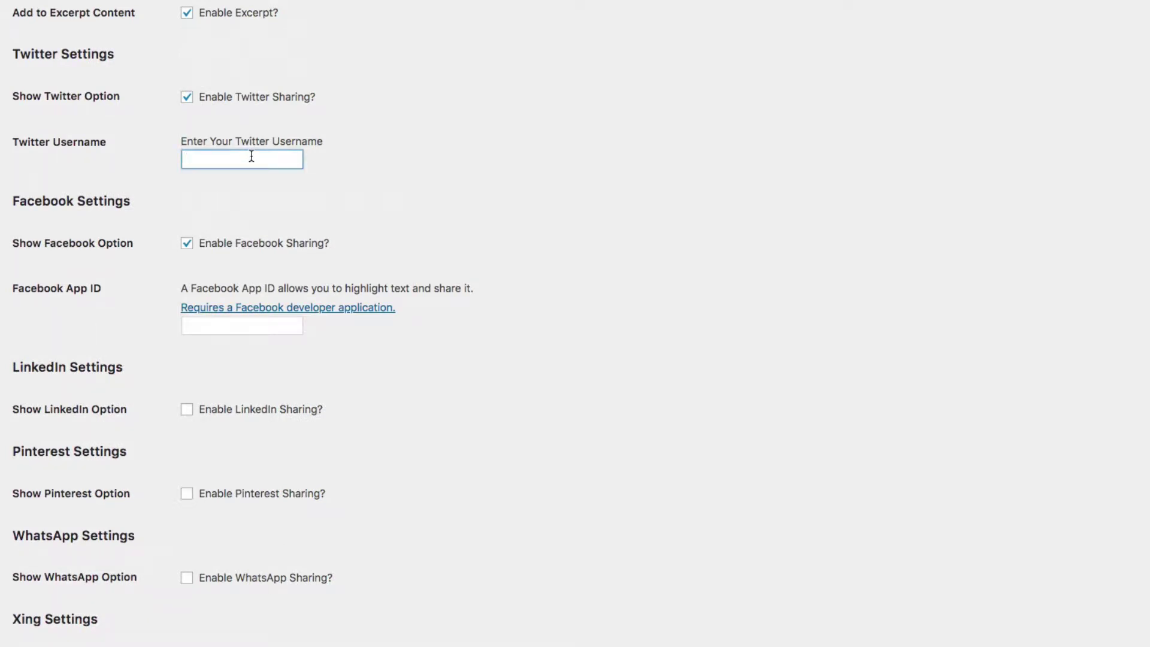
{"action": "key", "text": "Tab"}
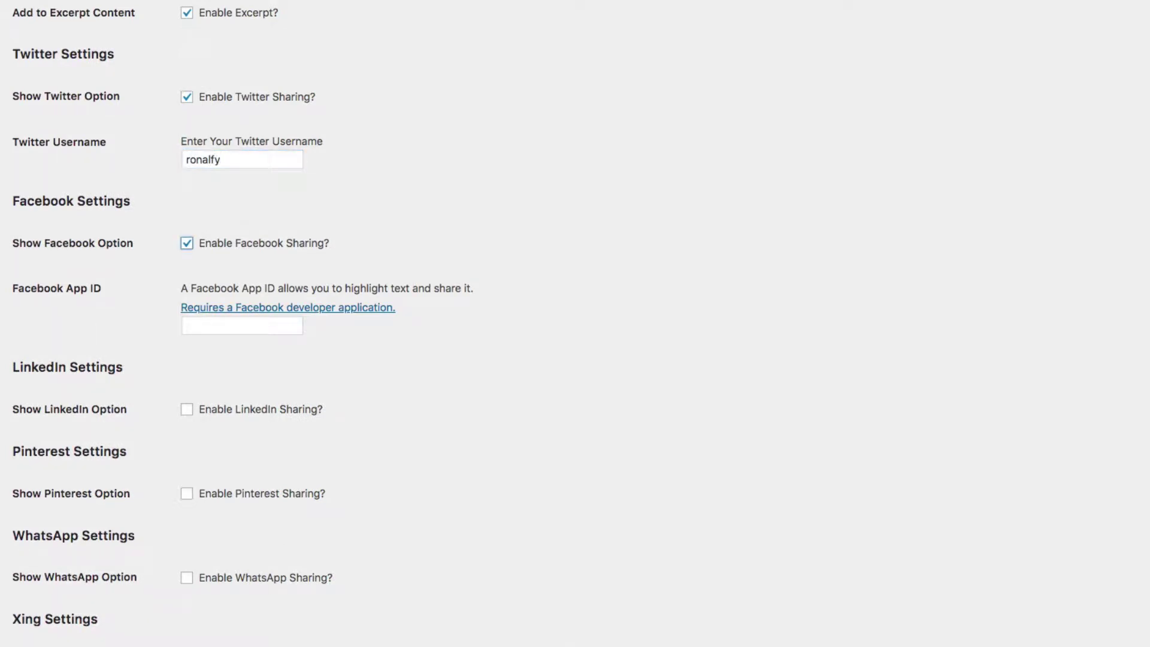
{"action": "left_click", "coordinate": [251, 324]}
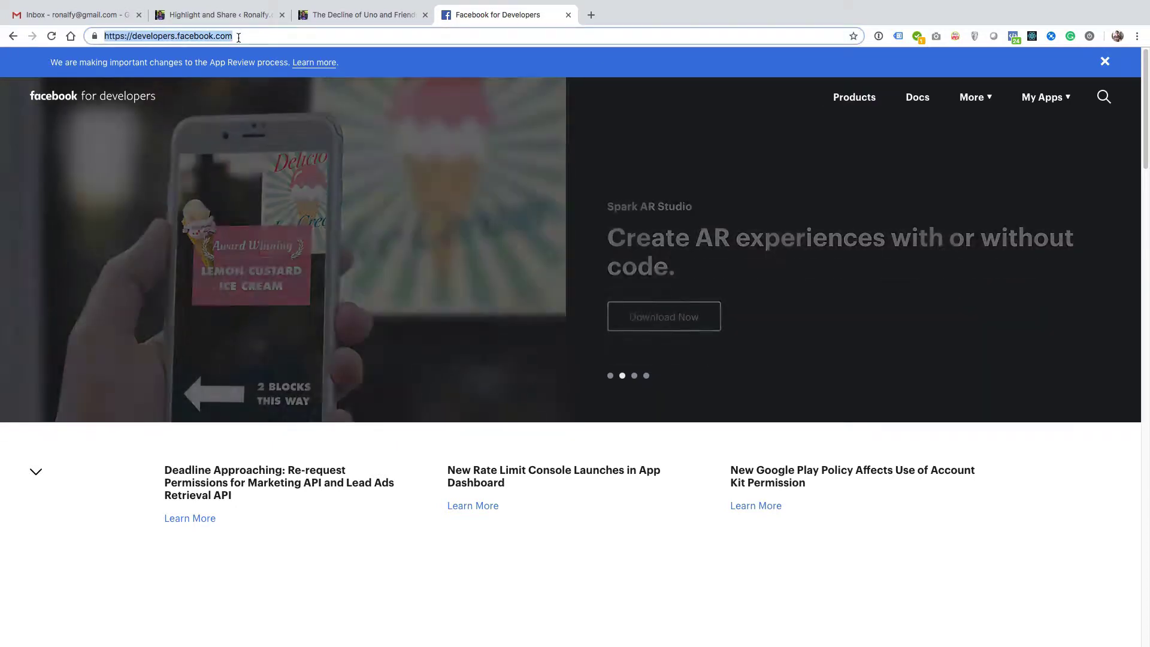
Step: Create a new Facebook app ID for Highlight and Share, passing the reCAPTCHA check
{"action": "left_click", "coordinate": [238, 37]}
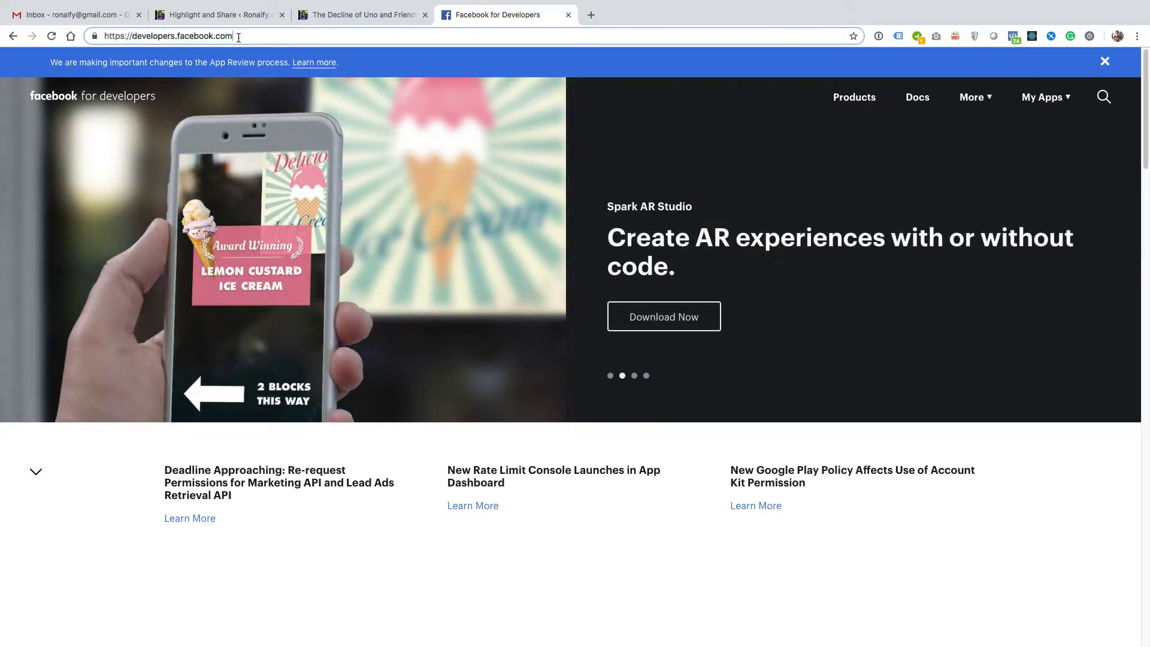
{"action": "left_click", "coordinate": [1063, 98]}
{"action": "left_click", "coordinate": [1029, 290]}
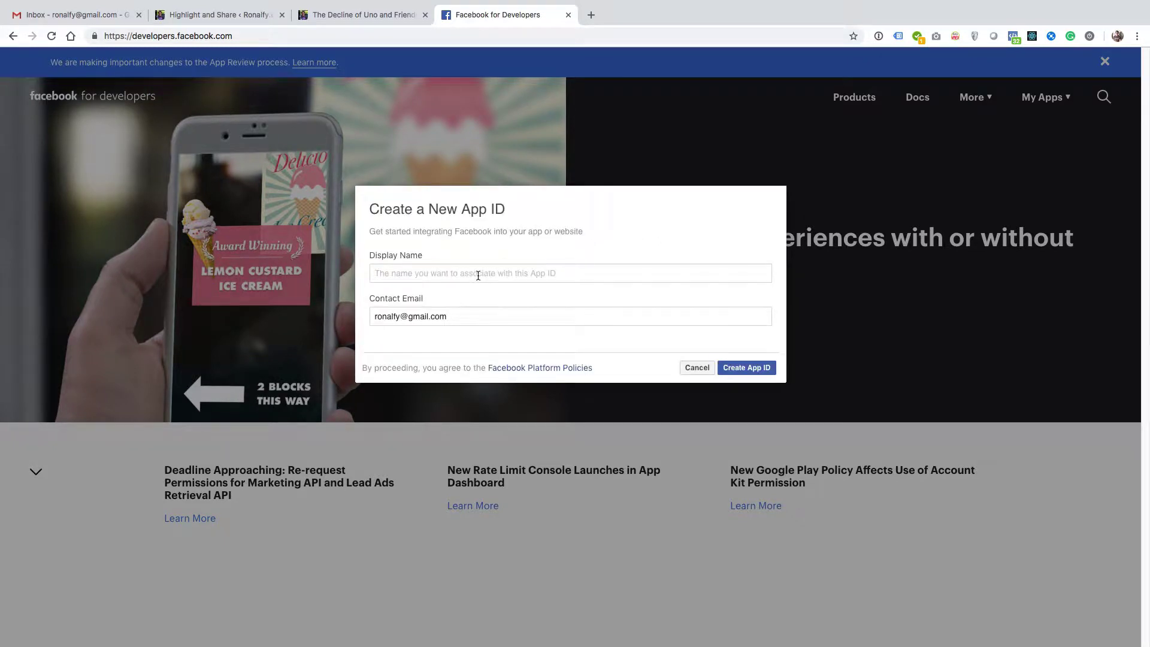
{"action": "type", "text": "Highlight and Share Ronalfy"}
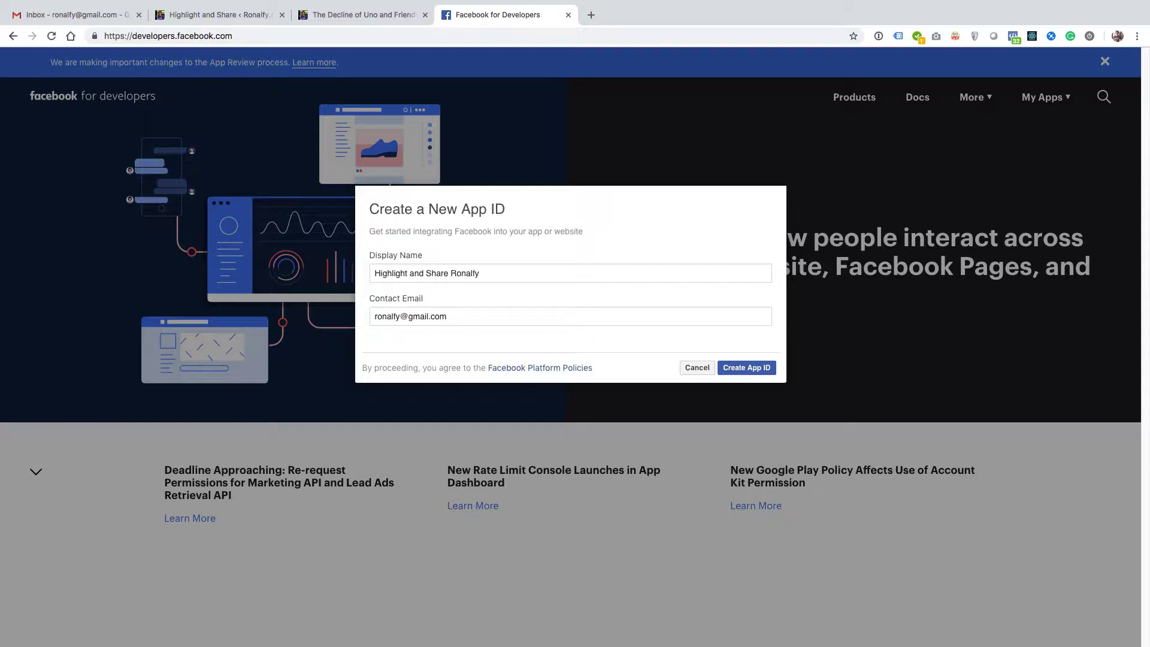
{"action": "left_click", "coordinate": [746, 367]}
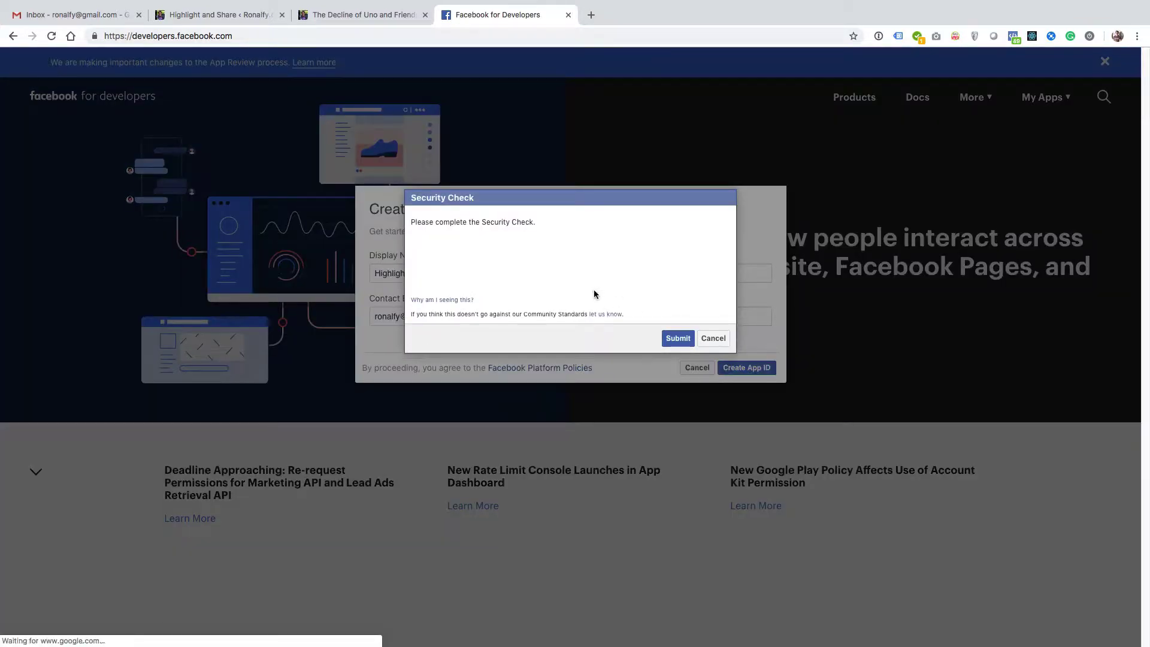
{"action": "left_click", "coordinate": [437, 259]}
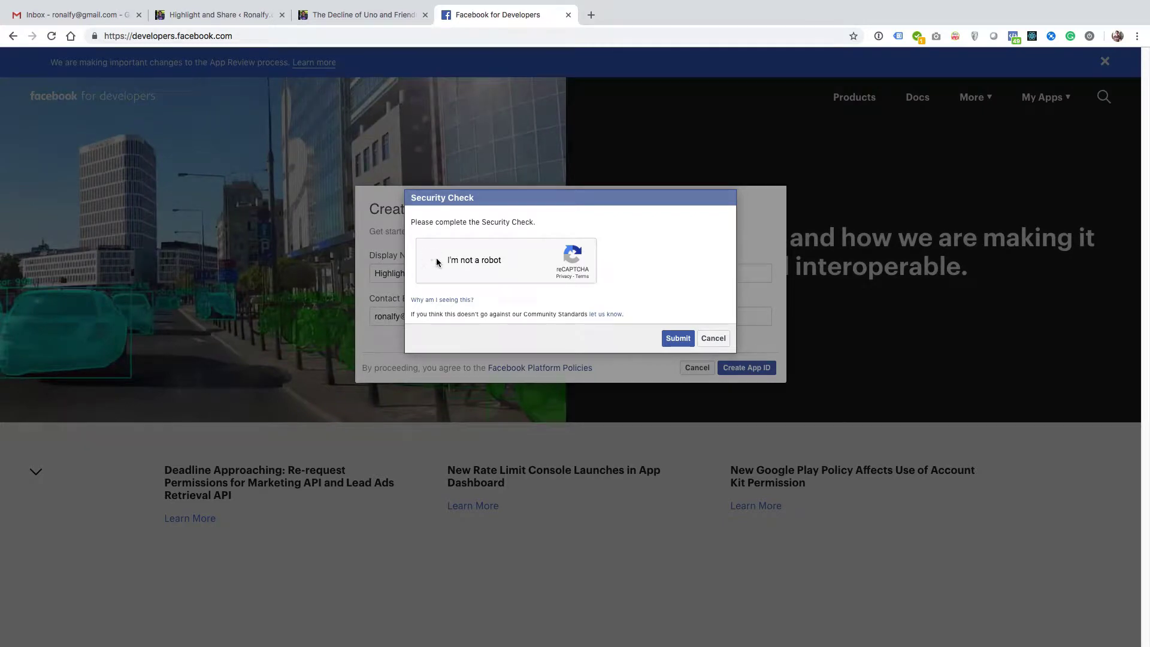
{"action": "left_click", "coordinate": [679, 337]}
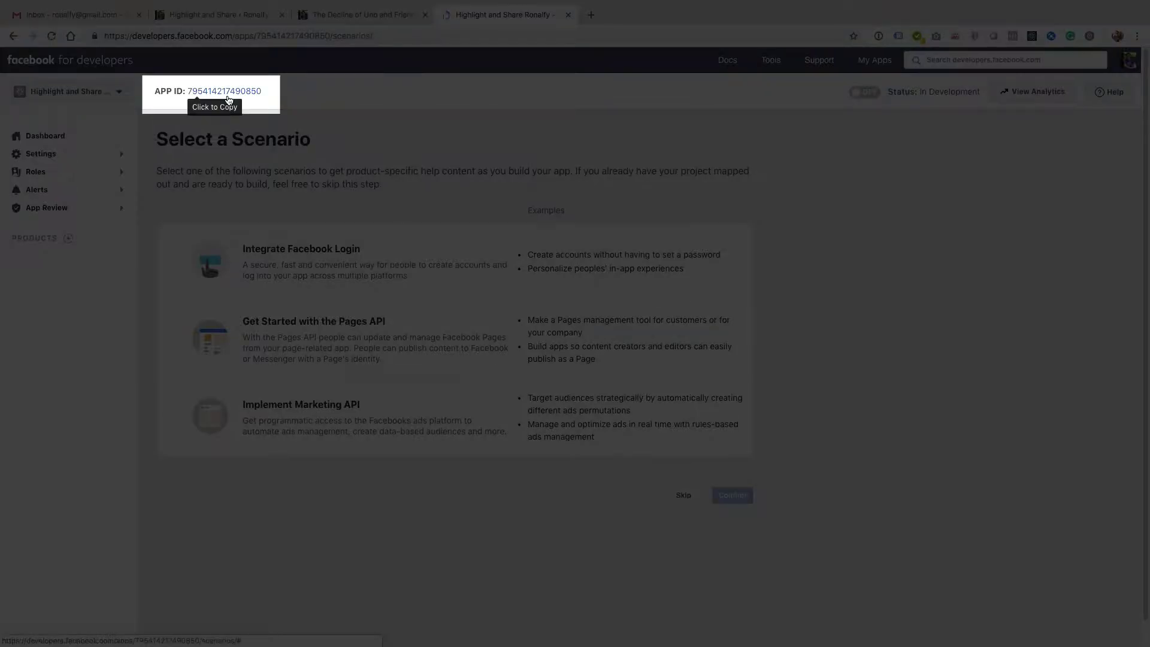
Step: Copy the new app ID and paste it into the Facebook App ID field
{"action": "left_click", "coordinate": [229, 95]}
{"action": "left_click", "coordinate": [259, 17]}
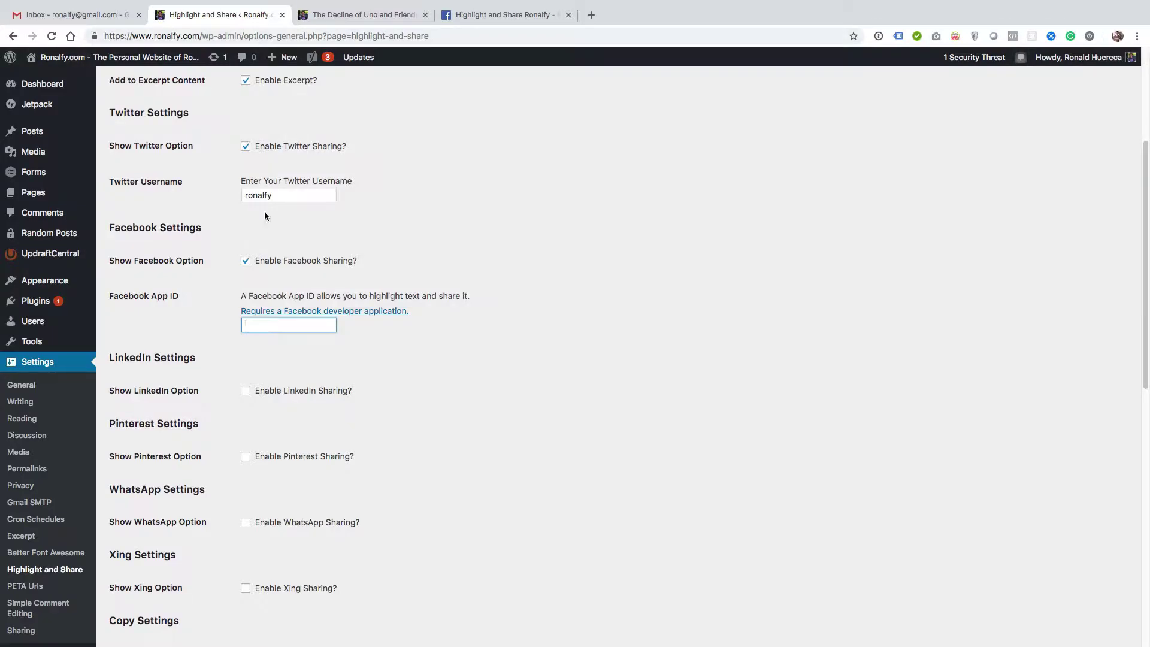
{"action": "left_click", "coordinate": [284, 325]}
{"action": "key", "text": "super+v"}
Step: Enable LinkedIn, WhatsApp, Xing, Copy and E-mail sharing
{"action": "left_click", "coordinate": [289, 392]}
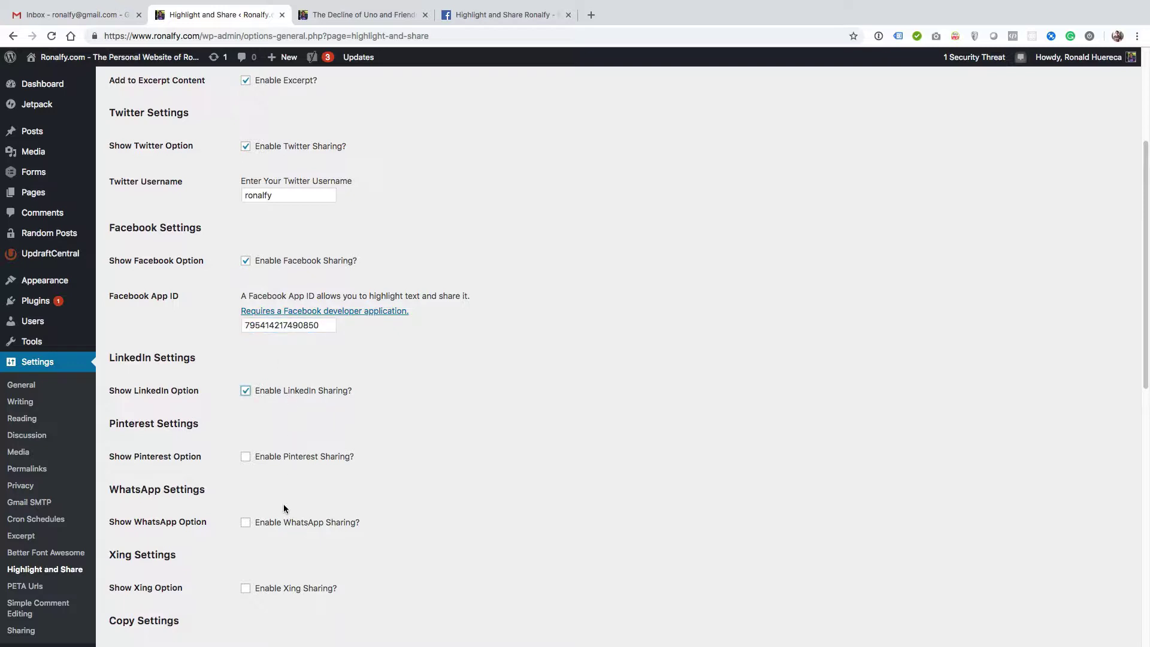
{"action": "left_click", "coordinate": [280, 520]}
{"action": "scroll", "coordinate": [280, 503], "scroll_direction": "down", "scroll_amount": 3}
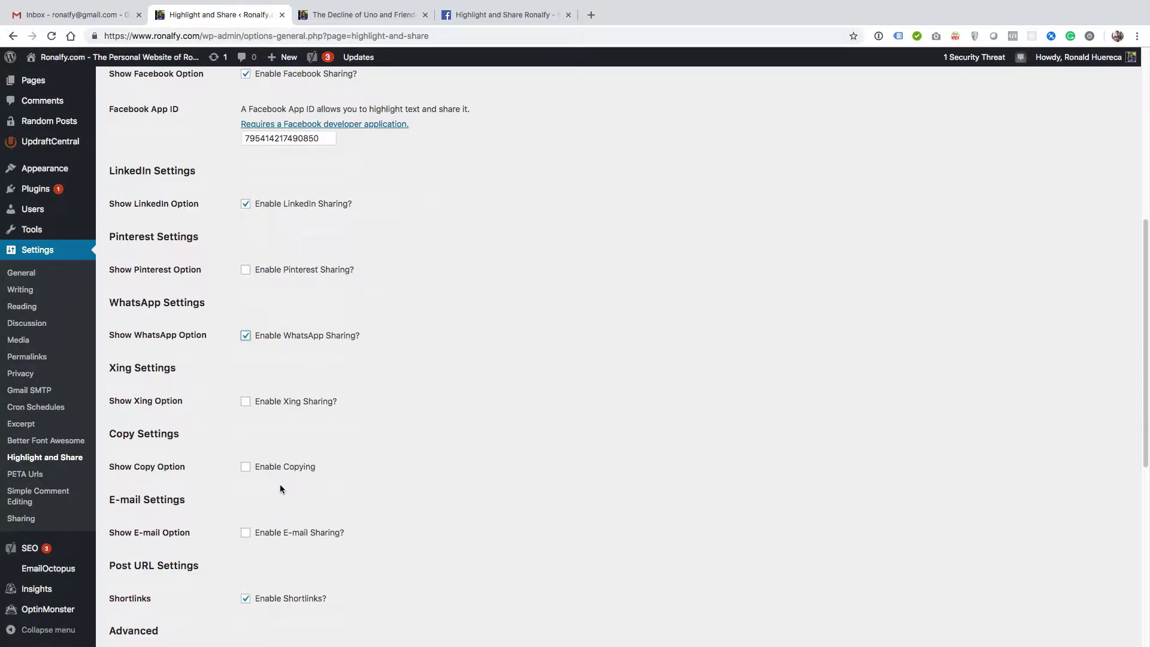
{"action": "left_click", "coordinate": [276, 401]}
{"action": "left_click", "coordinate": [275, 467]}
{"action": "left_click", "coordinate": [285, 532]}
{"action": "scroll", "coordinate": [275, 511], "scroll_direction": "down", "scroll_amount": 3}
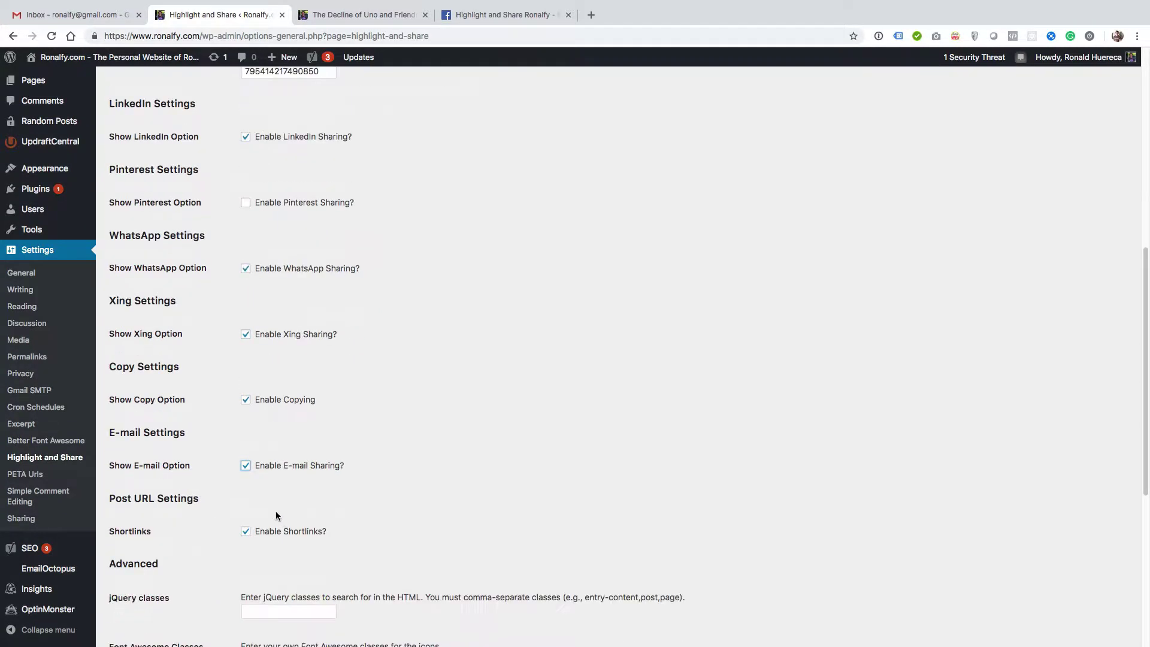
{"action": "scroll", "coordinate": [272, 507], "scroll_direction": "down", "scroll_amount": 4}
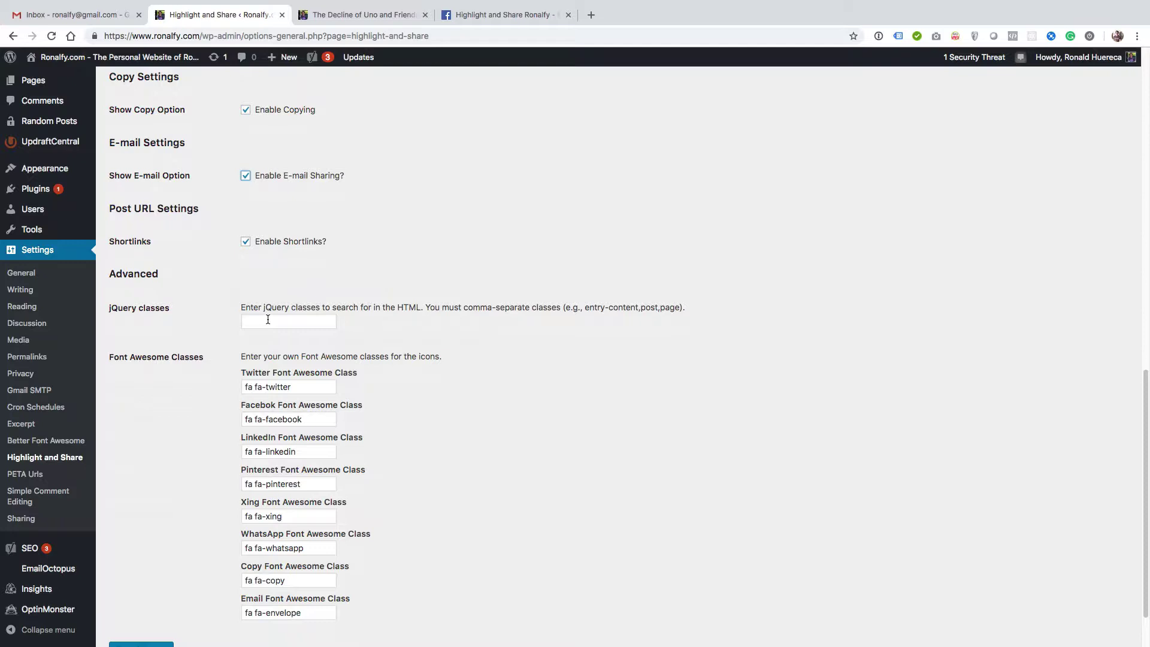
Step: Save the sharing settings and return to the Uno and Friends post
{"action": "left_click", "coordinate": [267, 319]}
{"action": "scroll", "coordinate": [250, 342], "scroll_direction": "down", "scroll_amount": 1}
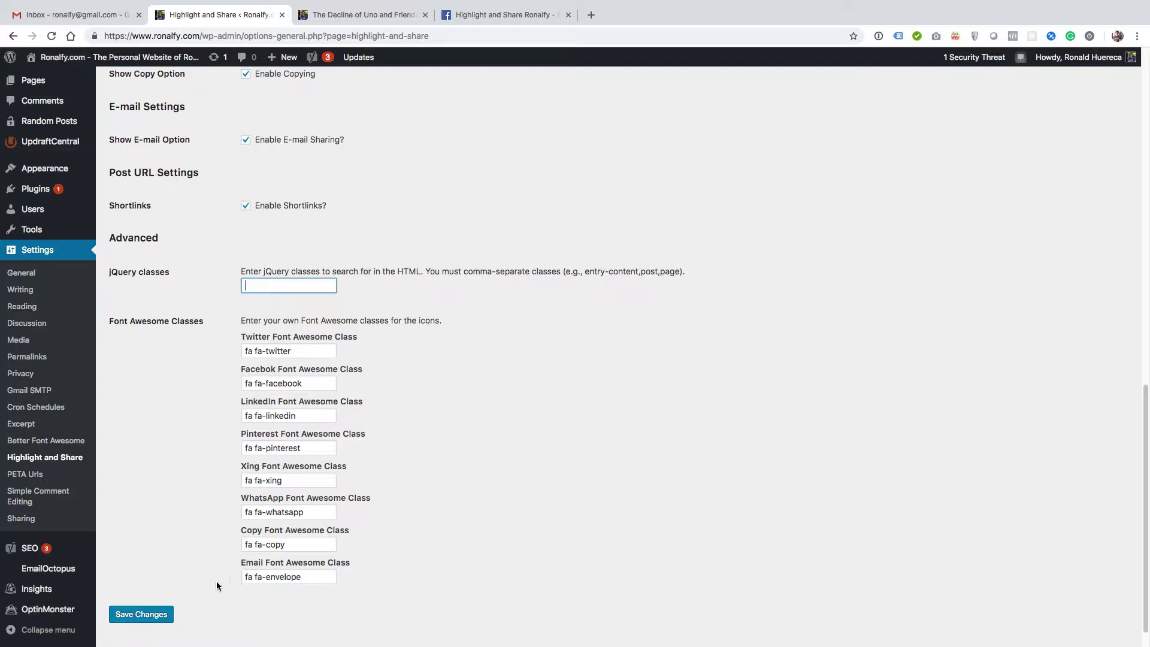
{"action": "left_click", "coordinate": [158, 615]}
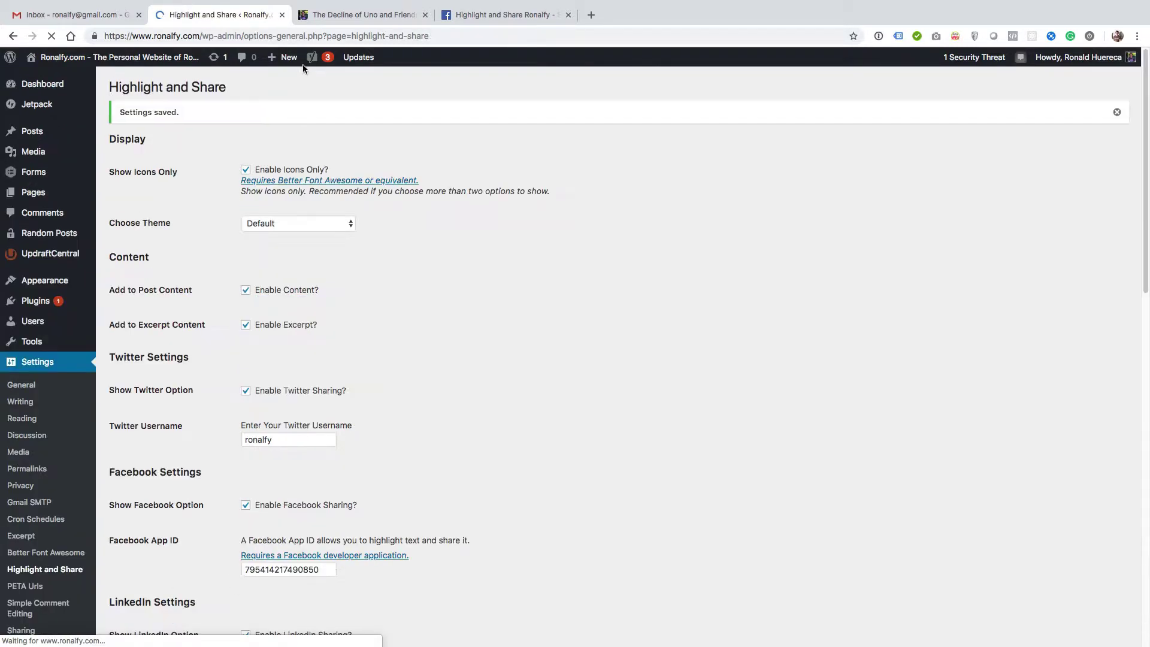
{"action": "left_click", "coordinate": [352, 18]}
Step: Highlight the Uno post's first paragraph to view the icon-only share bar, leaving the theme on Default
{"action": "left_click", "coordinate": [173, 548]}
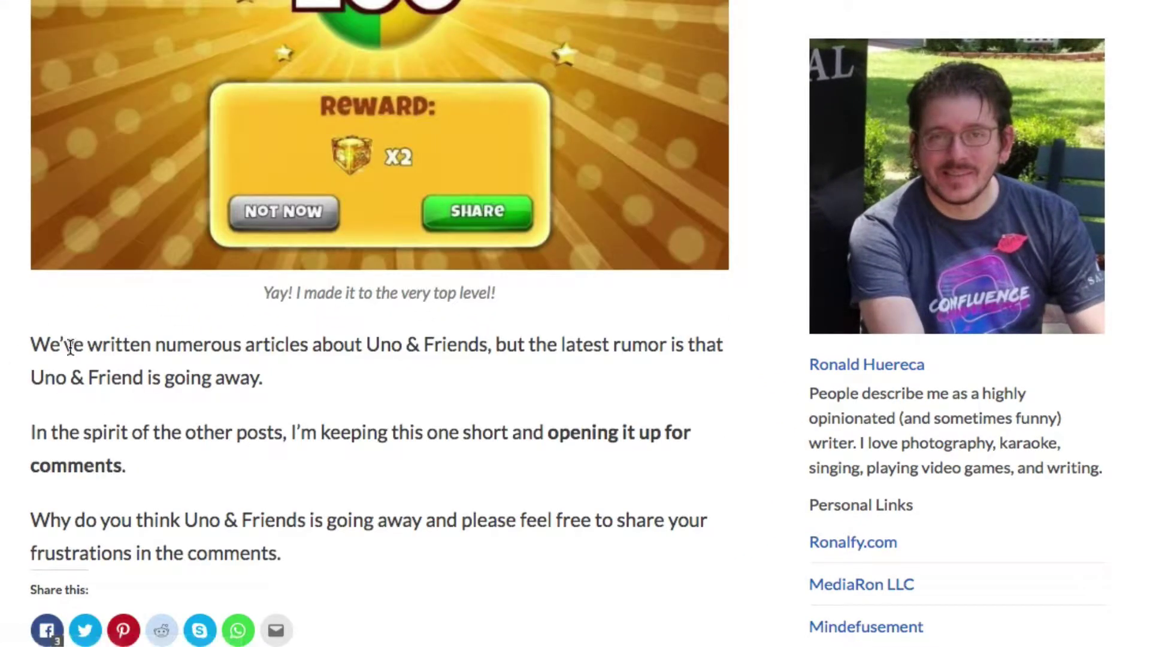
{"action": "left_click_drag", "start_coordinate": [64, 344], "coordinate": [257, 375]}
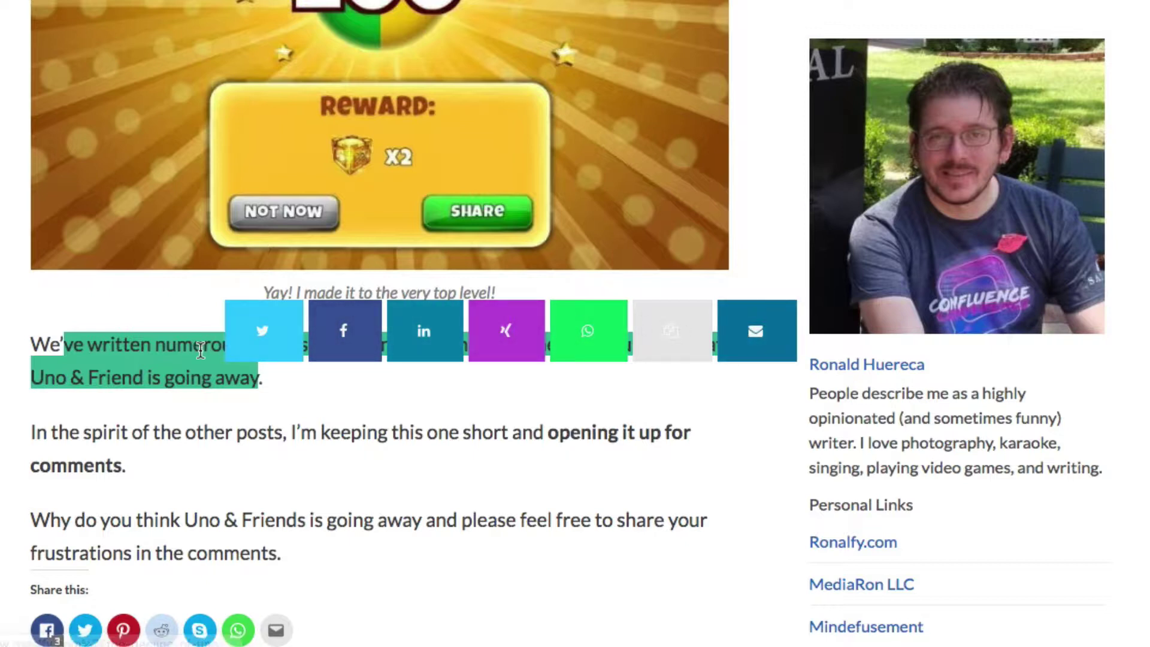
{"action": "left_click", "coordinate": [143, 217]}
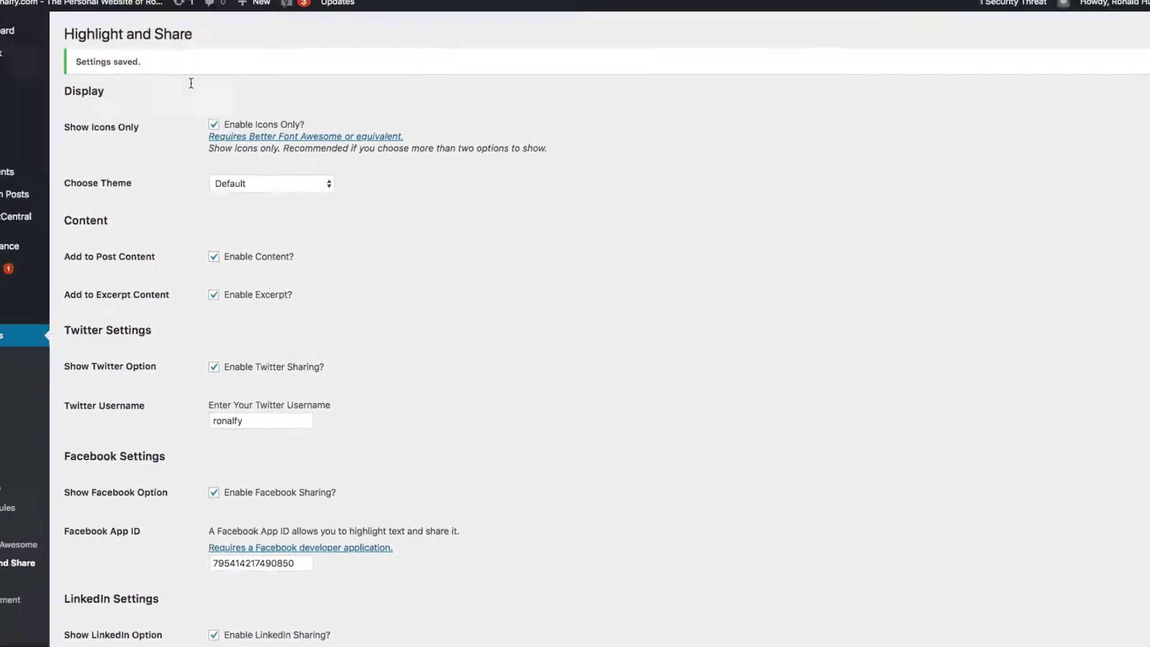
{"action": "left_click", "coordinate": [316, 217]}
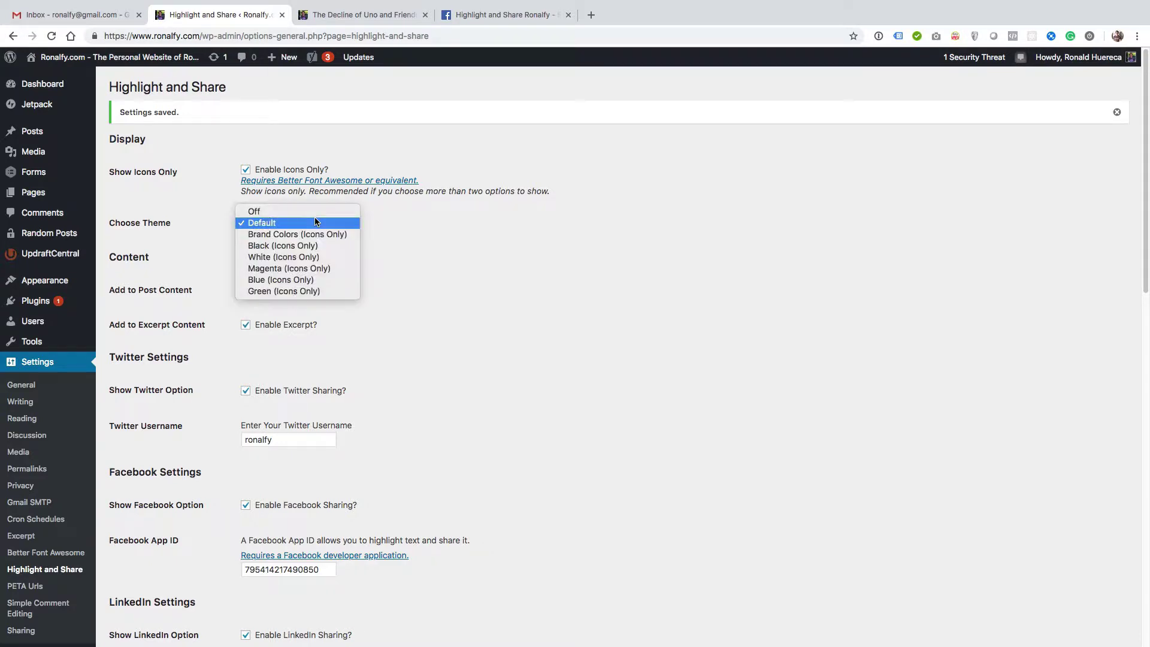
{"action": "left_click", "coordinate": [220, 236]}
Step: In the Customizer, set the Highlight and Share theme to Brand Colors (Icons Only) and preview it
{"action": "mouse_move", "coordinate": [72, 282]}
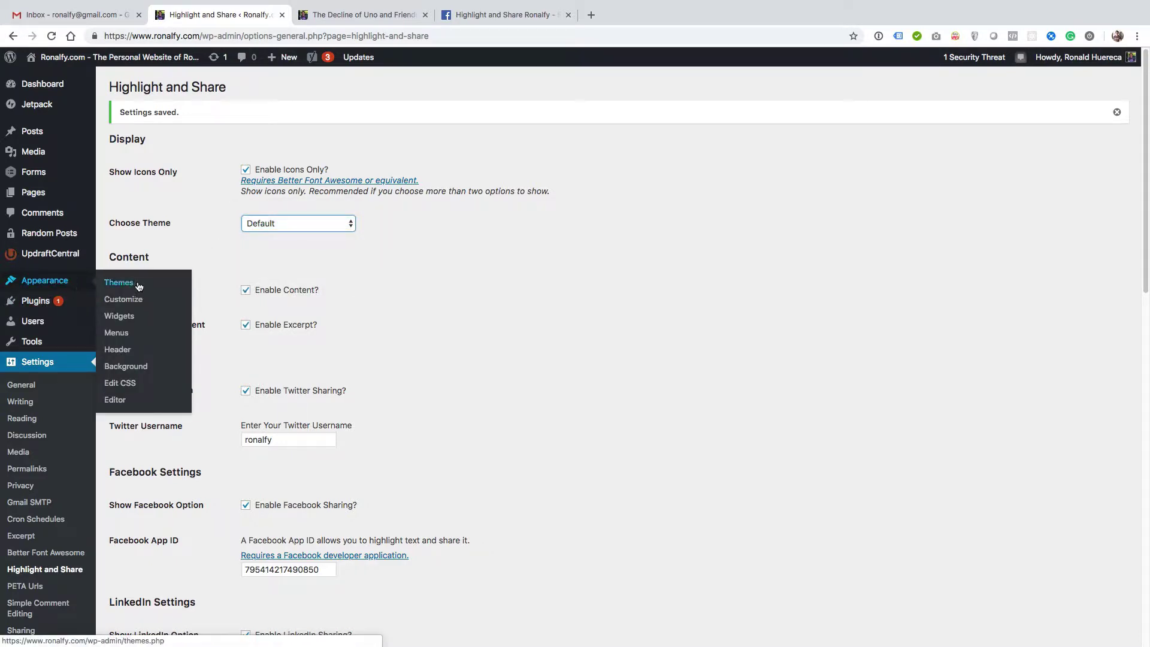
{"action": "left_click", "coordinate": [141, 299]}
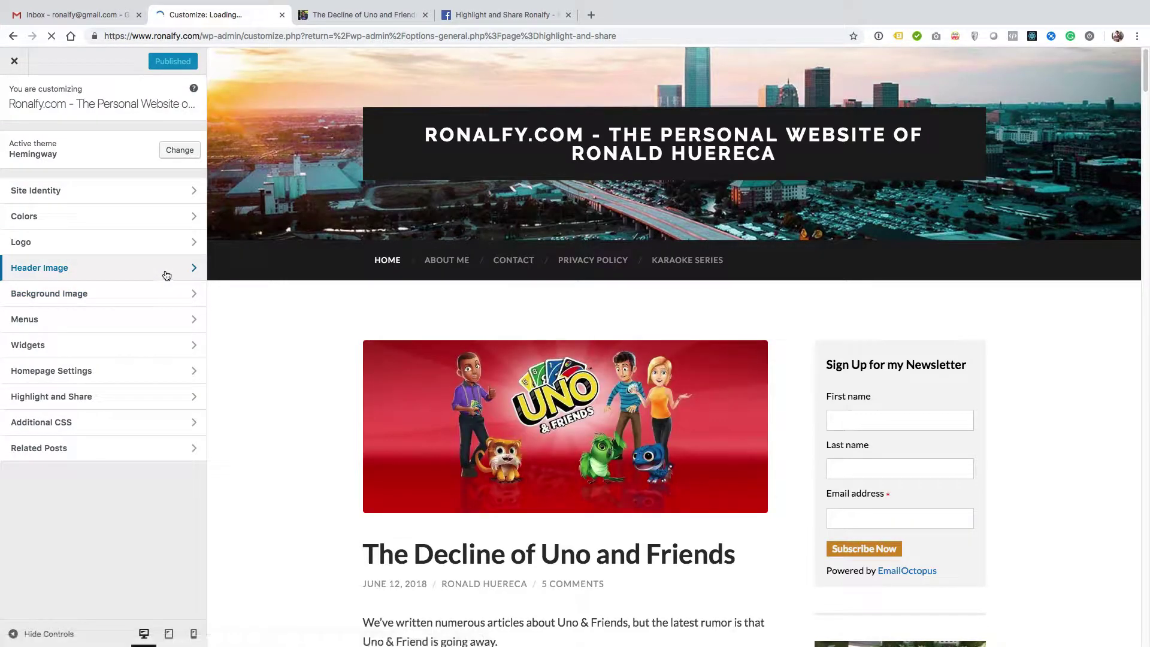
{"action": "left_click", "coordinate": [91, 397]}
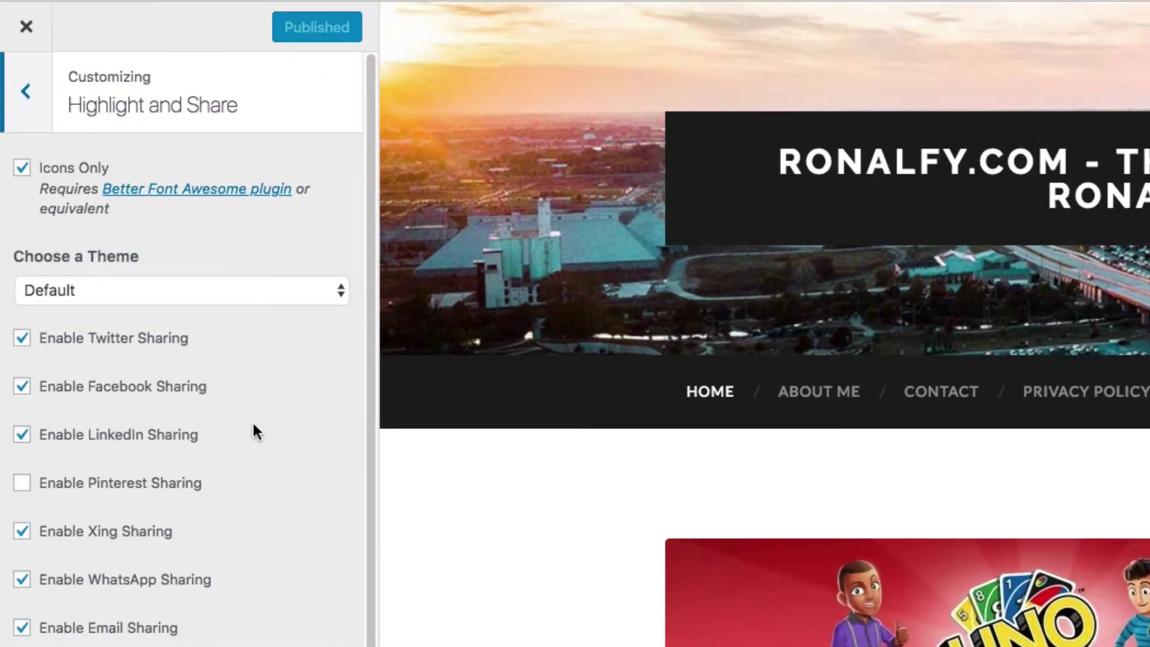
{"action": "scroll", "coordinate": [244, 557], "scroll_direction": "down", "scroll_amount": 5}
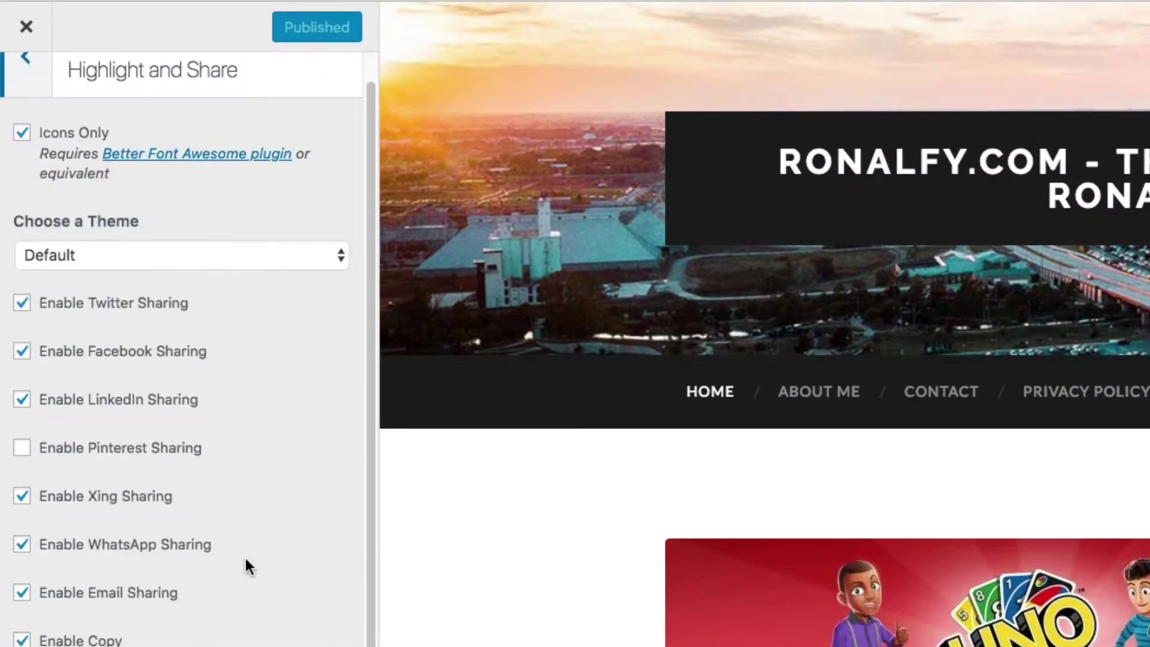
{"action": "scroll", "coordinate": [633, 602], "scroll_direction": "down", "scroll_amount": 8}
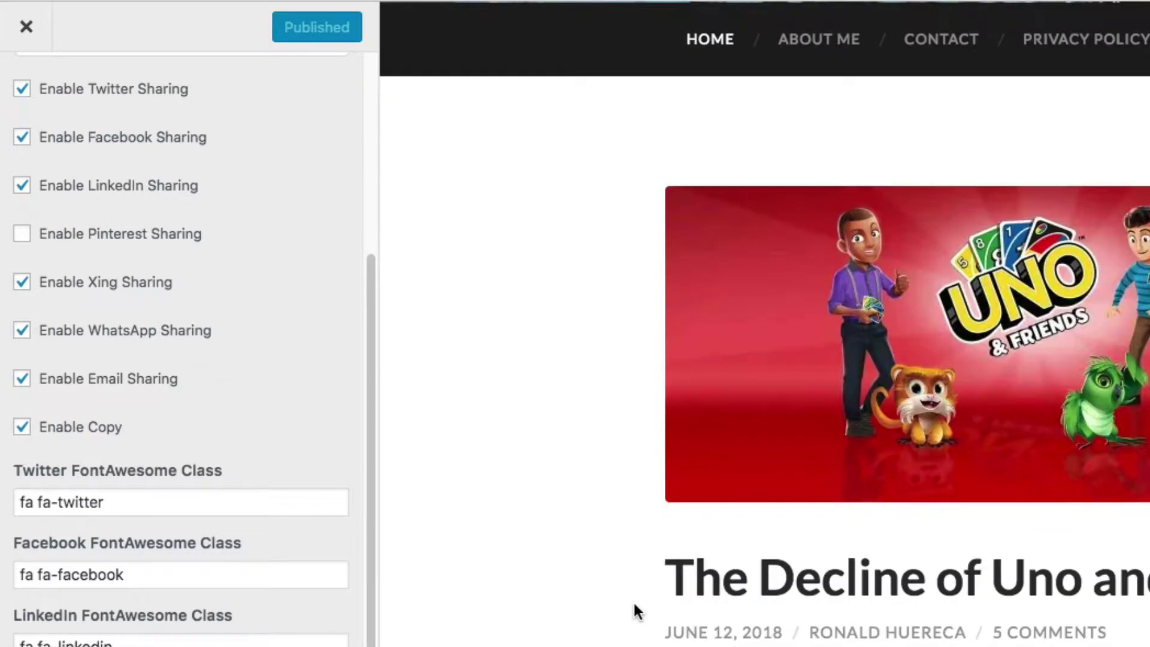
{"action": "scroll", "coordinate": [120, 212], "scroll_direction": "up", "scroll_amount": 5}
{"action": "left_click", "coordinate": [158, 287]}
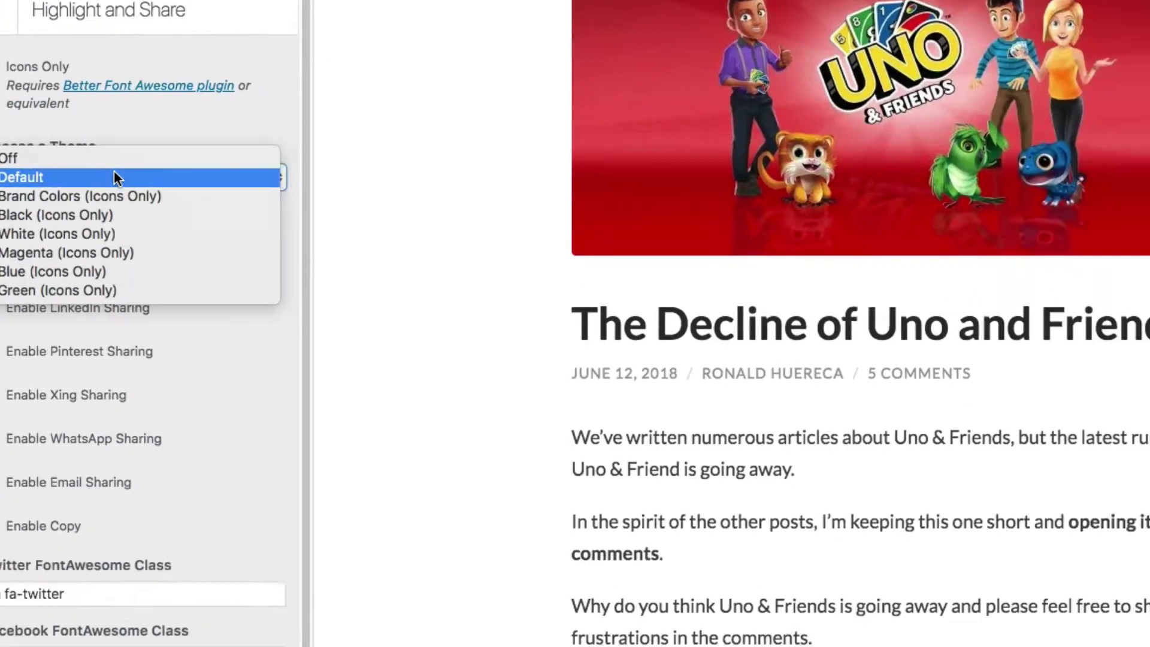
{"action": "left_click", "coordinate": [90, 307]}
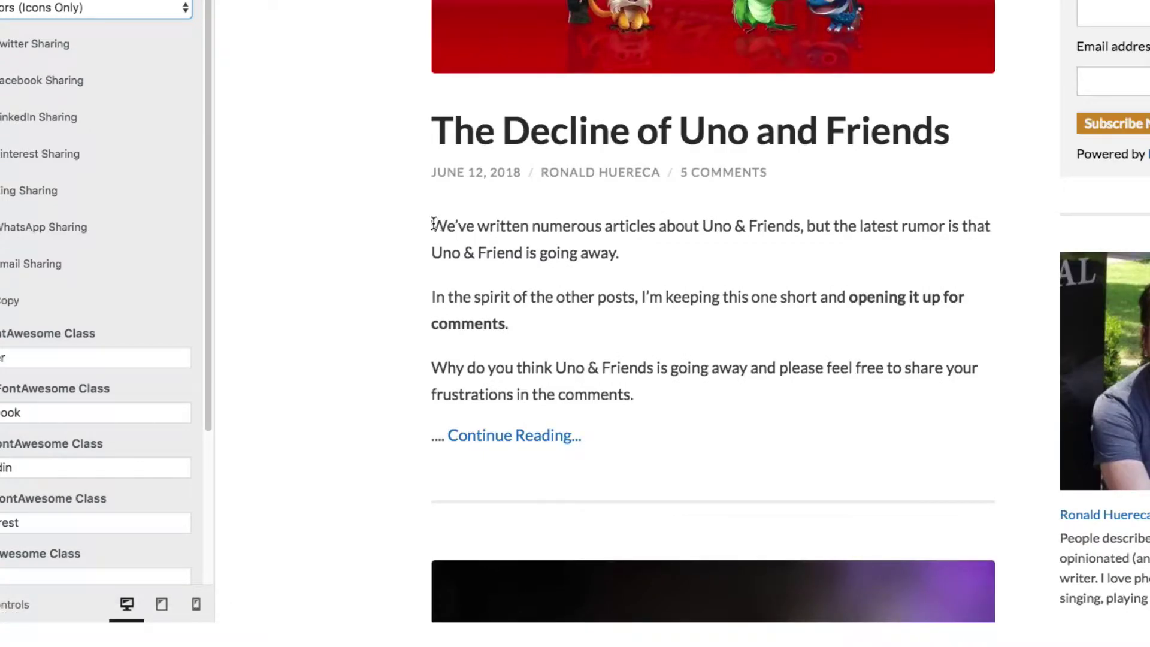
{"action": "left_click_drag", "start_coordinate": [433, 224], "coordinate": [654, 248]}
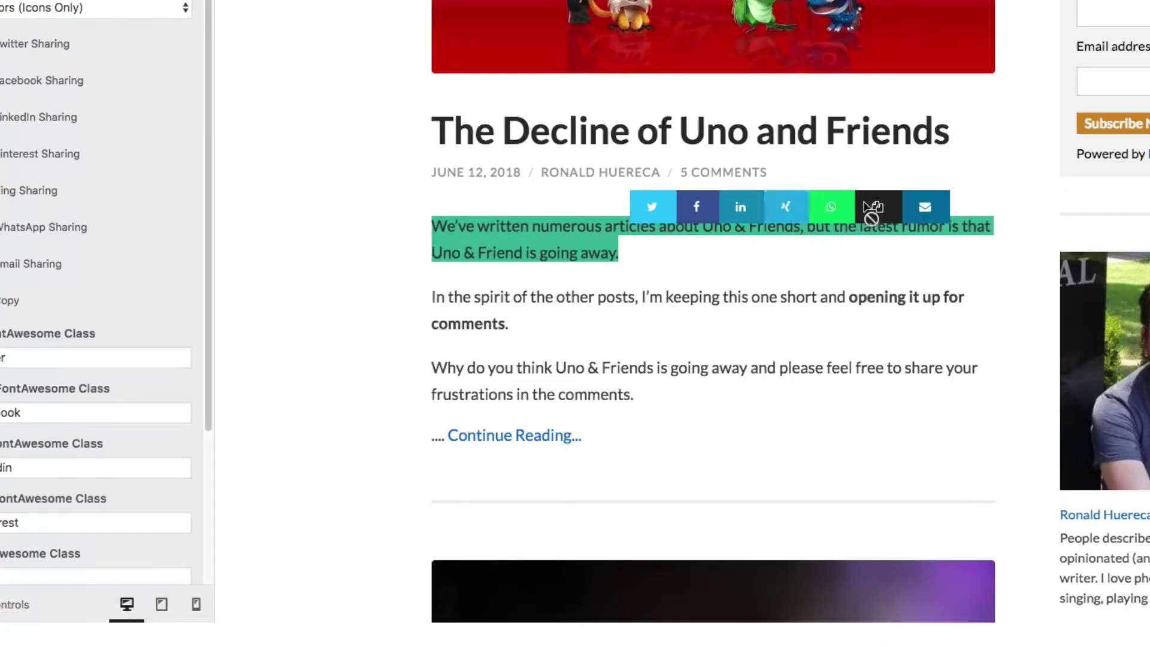
{"action": "left_click", "coordinate": [365, 186]}
Step: Switch the share bar to the Black (Icons Only) theme and test it on a selection
{"action": "left_click", "coordinate": [100, 11]}
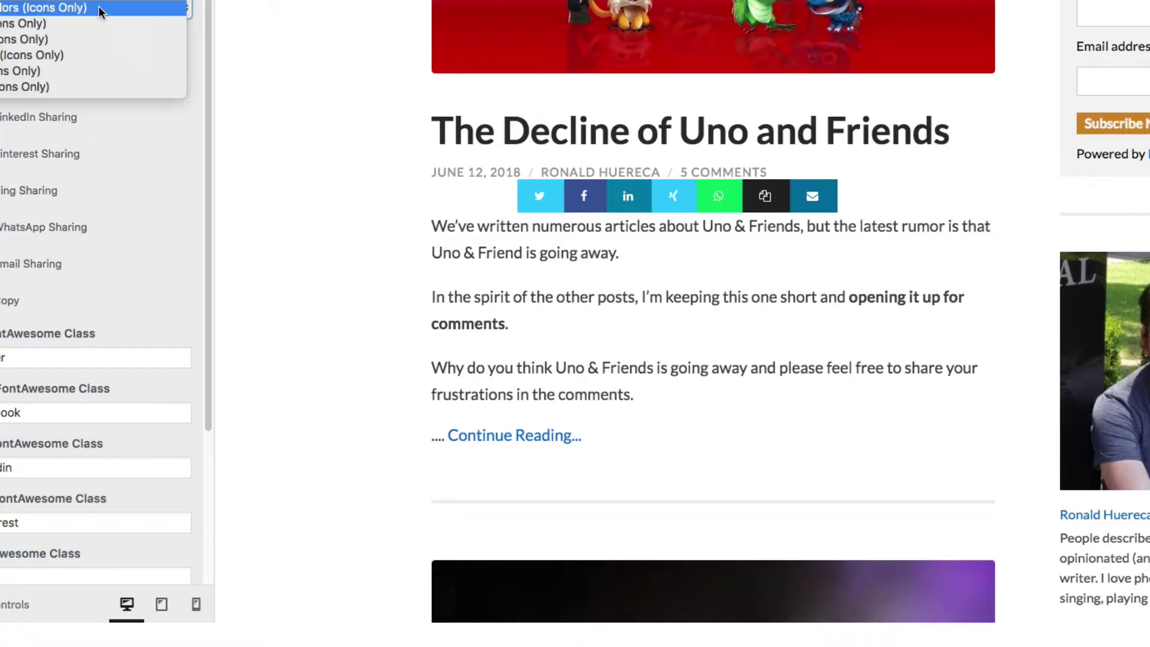
{"action": "left_click", "coordinate": [102, 21]}
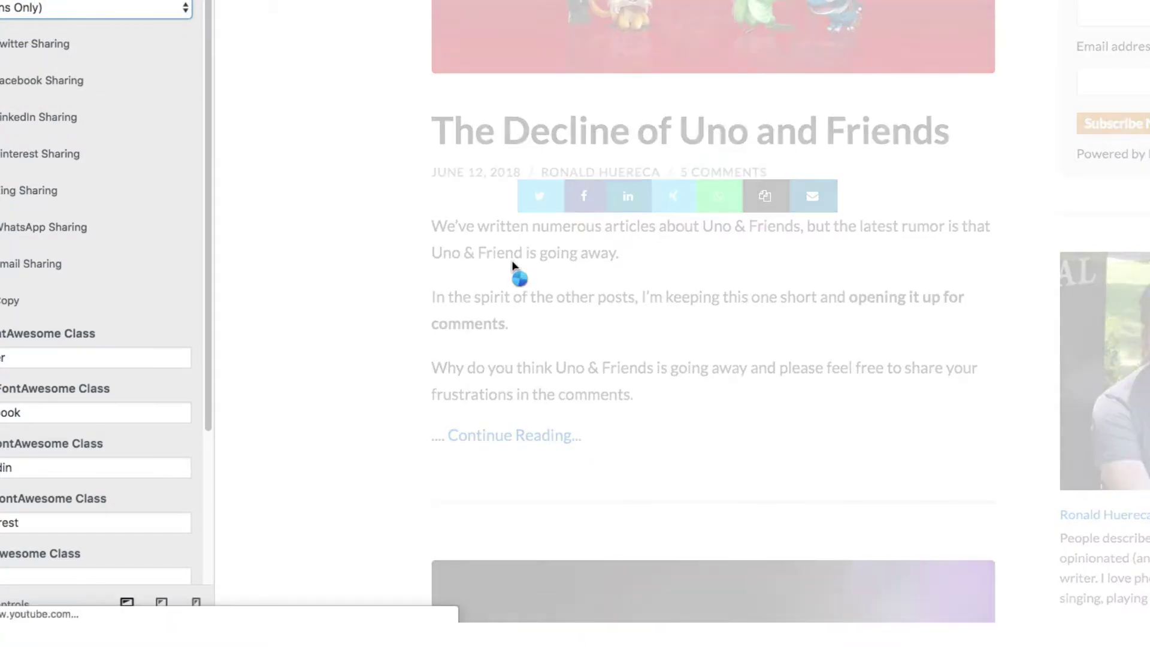
{"action": "left_click_drag", "start_coordinate": [466, 226], "coordinate": [543, 237]}
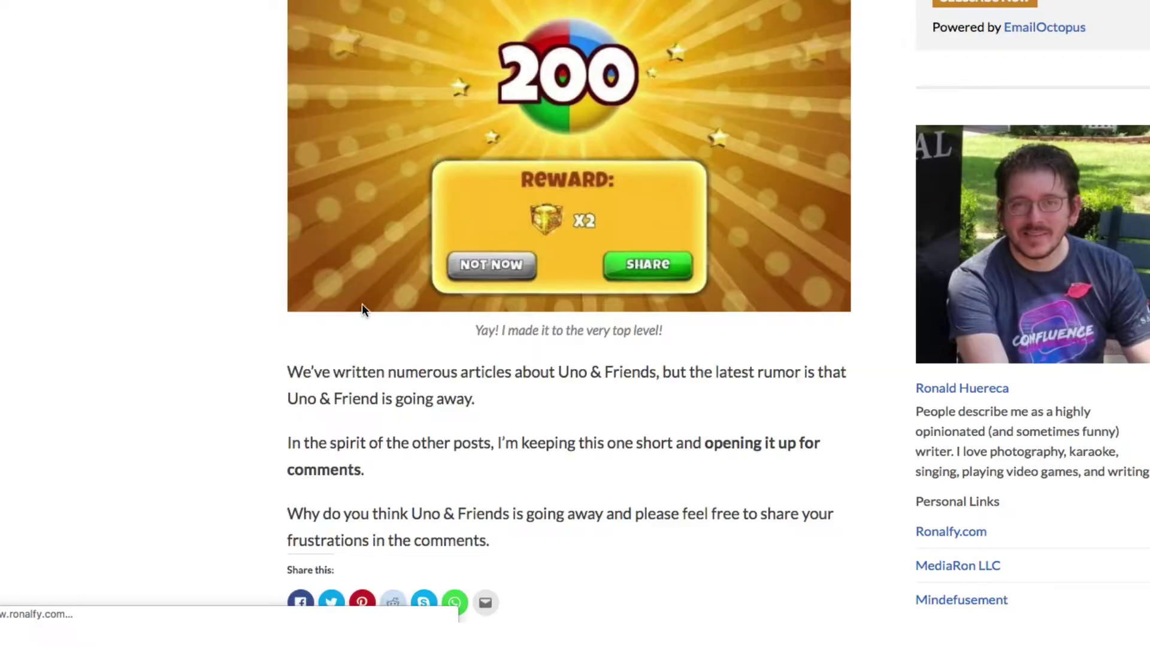
Step: Share the first paragraph to Twitter, inspect the prefilled quote and link, then close the window
{"action": "left_click_drag", "start_coordinate": [378, 371], "coordinate": [451, 400]}
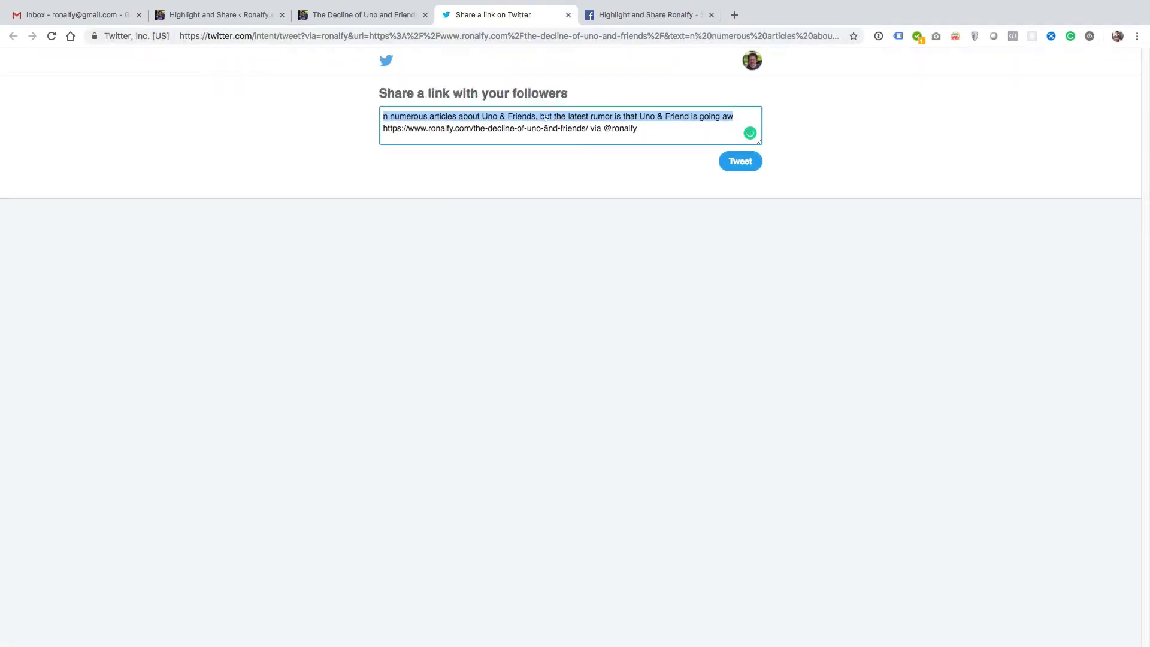
{"action": "left_click", "coordinate": [466, 127]}
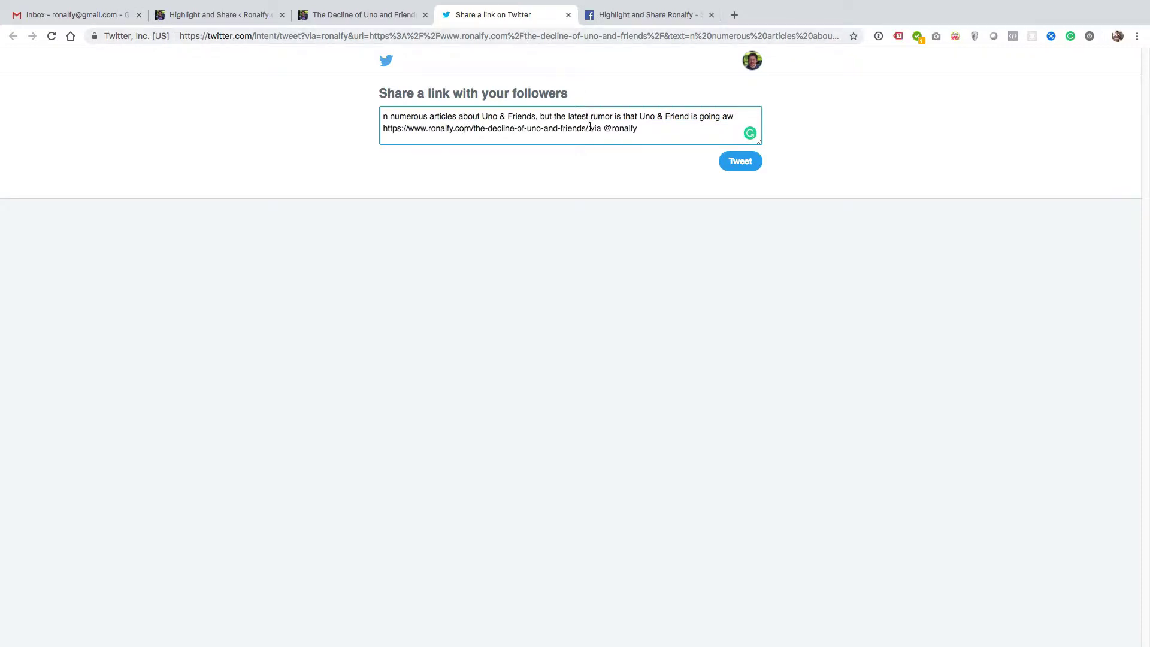
{"action": "left_click_drag", "start_coordinate": [588, 127], "coordinate": [385, 127]}
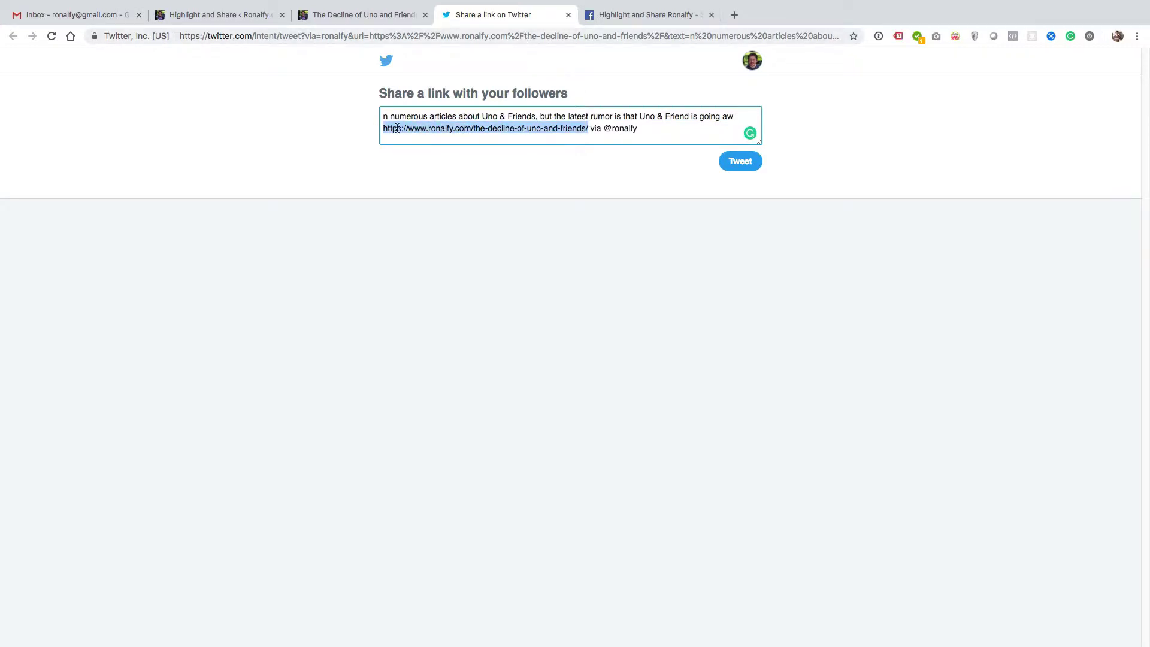
{"action": "left_click", "coordinate": [537, 137]}
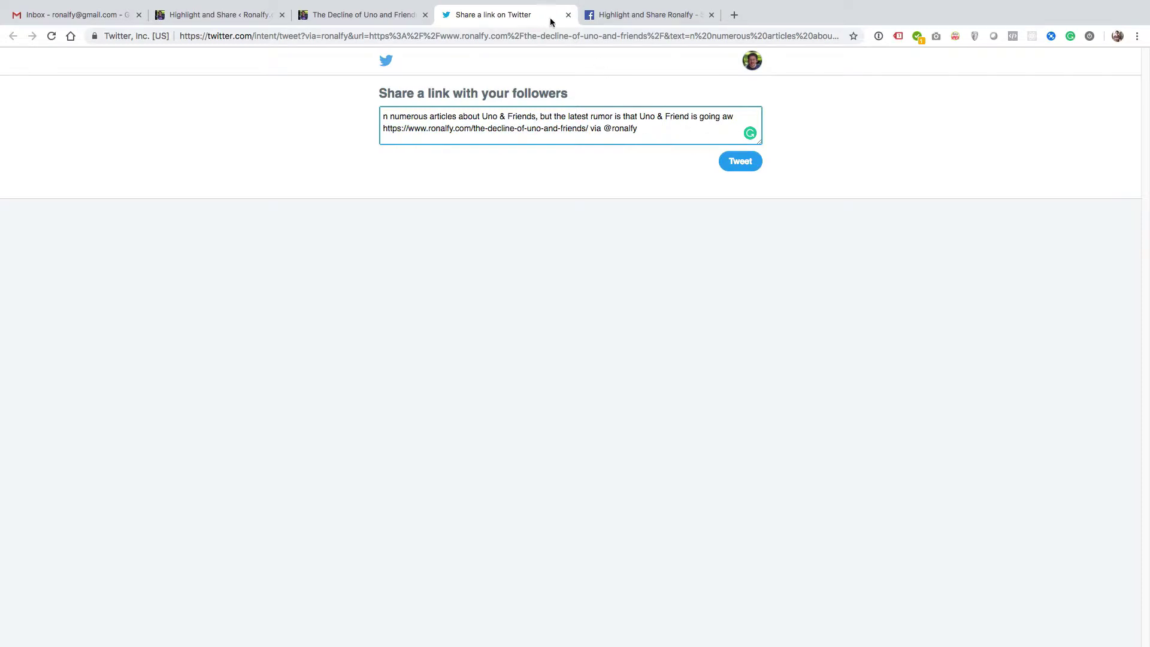
{"action": "left_click", "coordinate": [568, 14]}
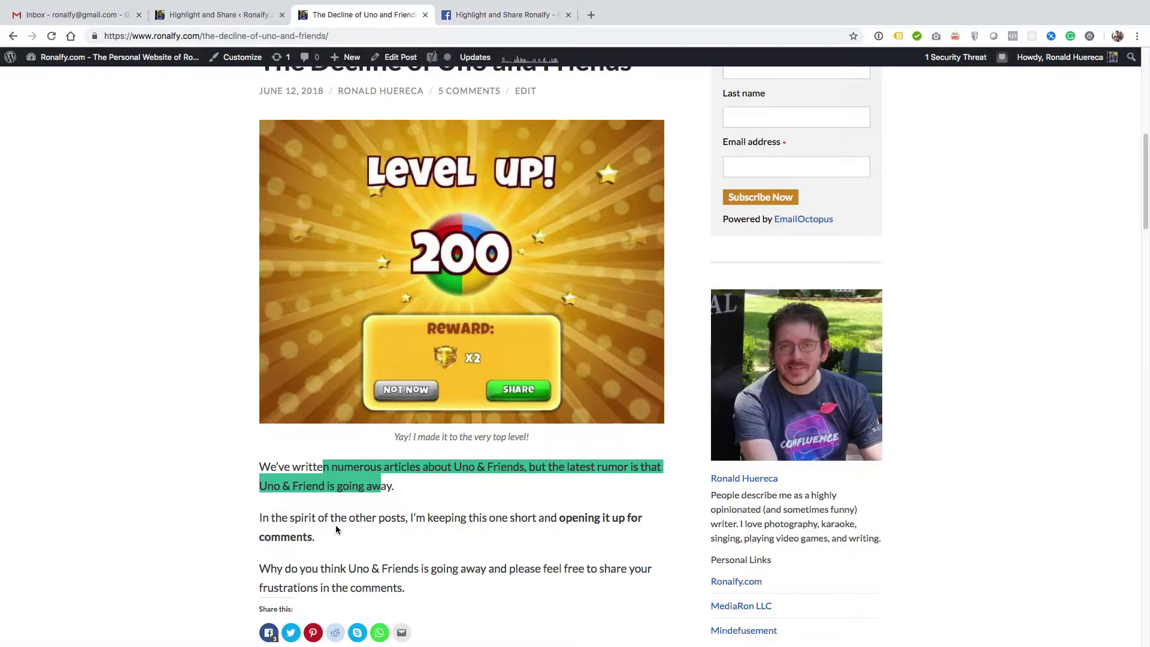
Step: Share the first paragraph to Facebook, check the quote preview, then close without posting
{"action": "left_click", "coordinate": [343, 503]}
{"action": "left_click_drag", "start_coordinate": [265, 466], "coordinate": [394, 485]}
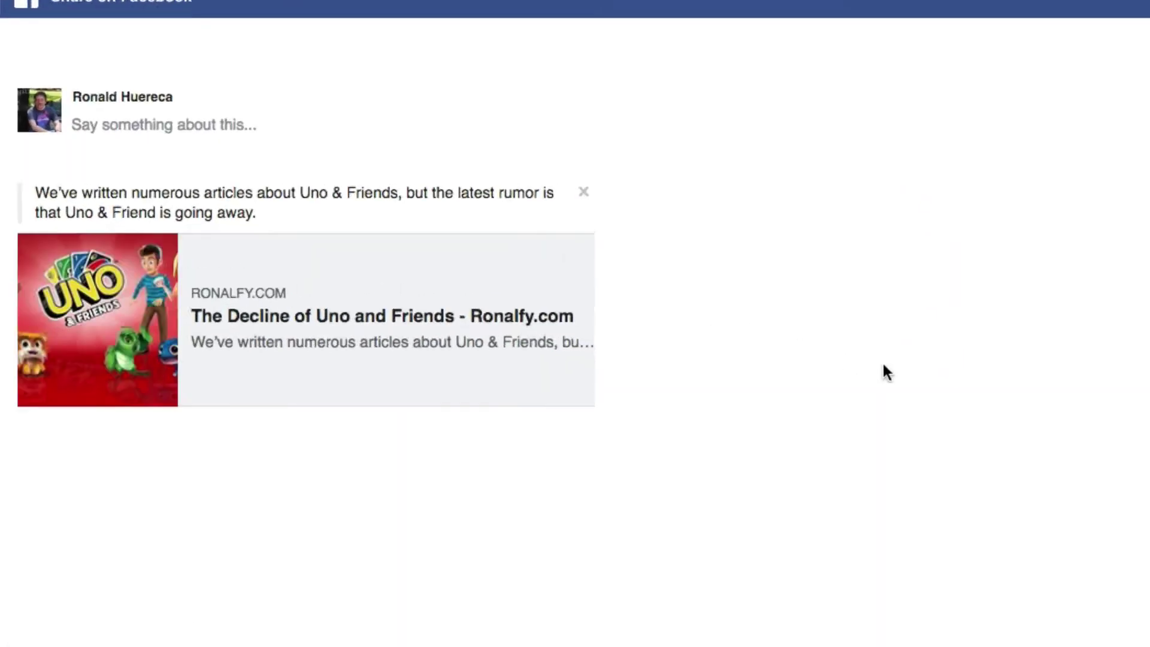
{"action": "left_click_drag", "start_coordinate": [353, 227], "coordinate": [44, 199]}
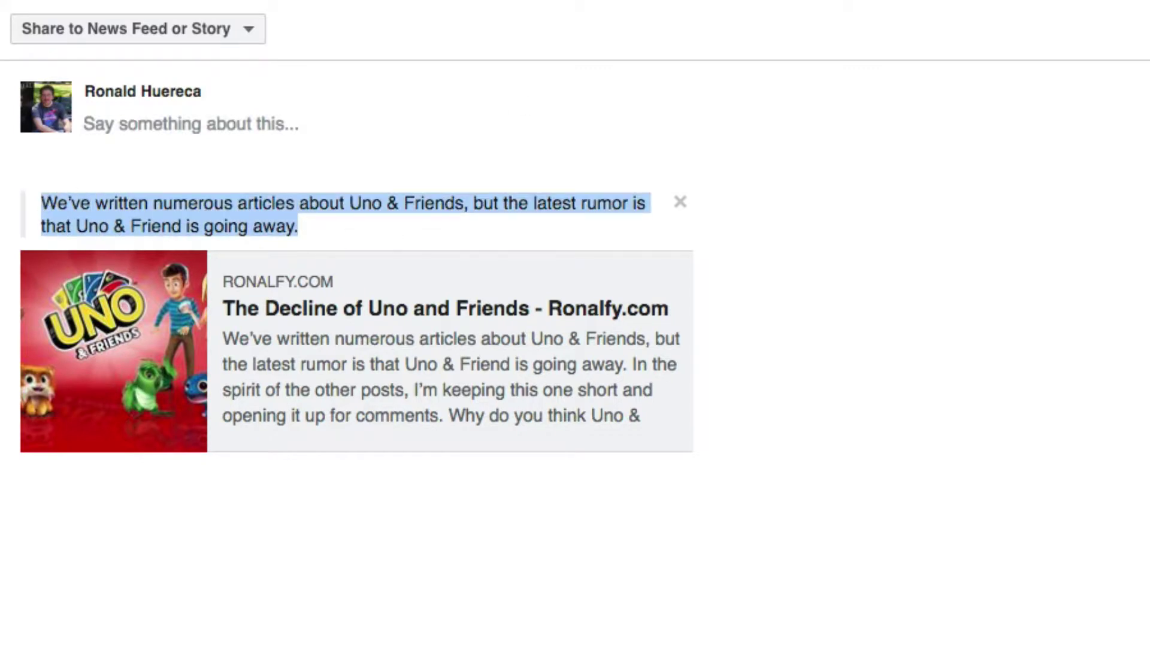
{"action": "key", "text": "super+w"}
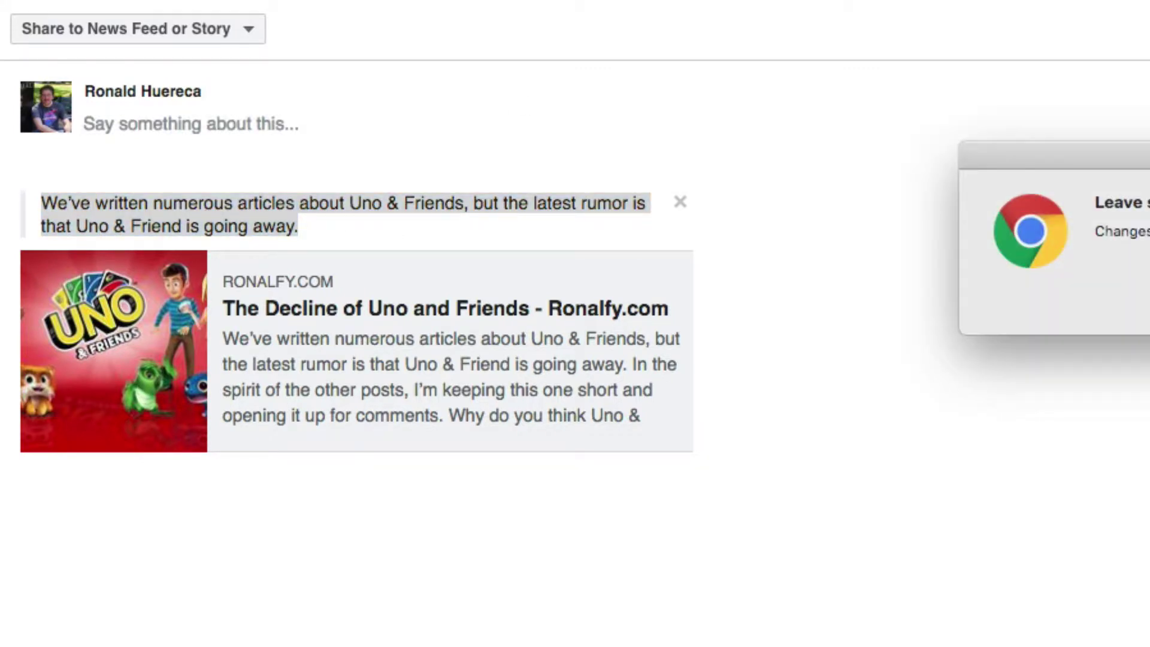
{"action": "key", "text": "Return"}
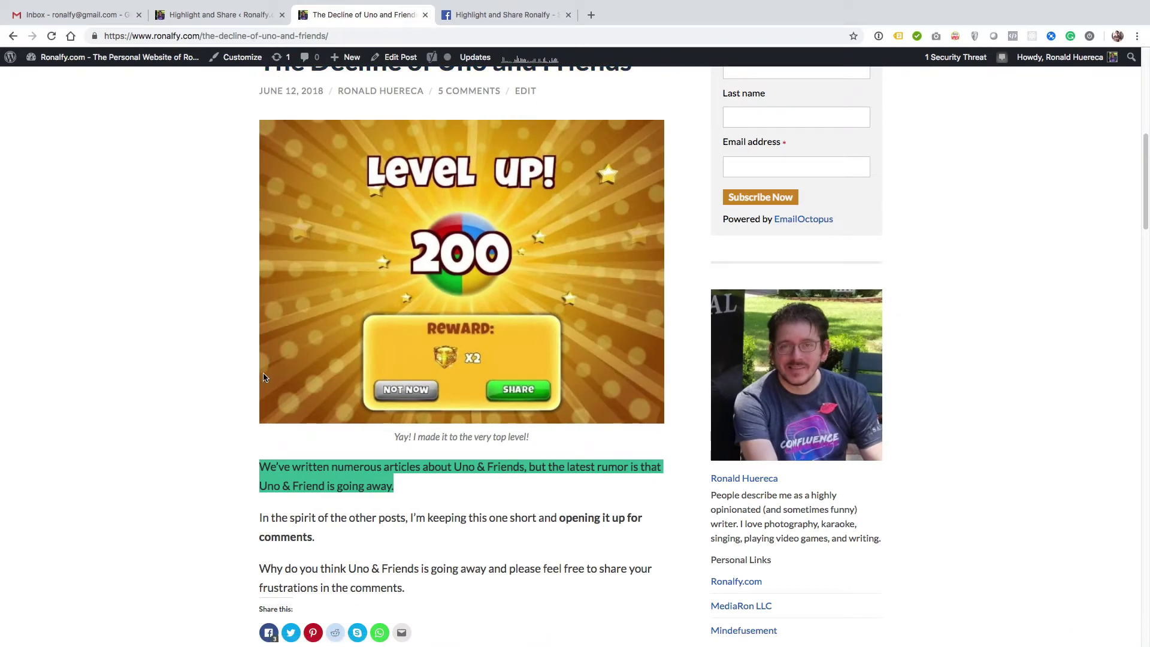
{"action": "left_click", "coordinate": [269, 481]}
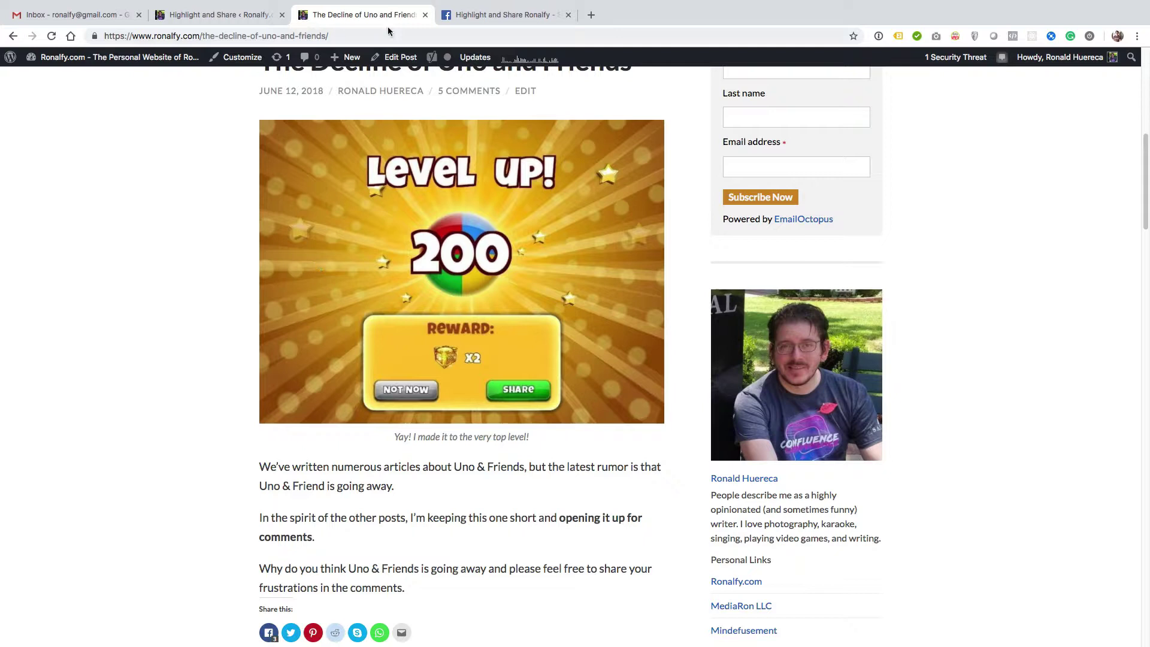
Step: Open the Uno post in the editor
{"action": "left_click", "coordinate": [404, 62]}
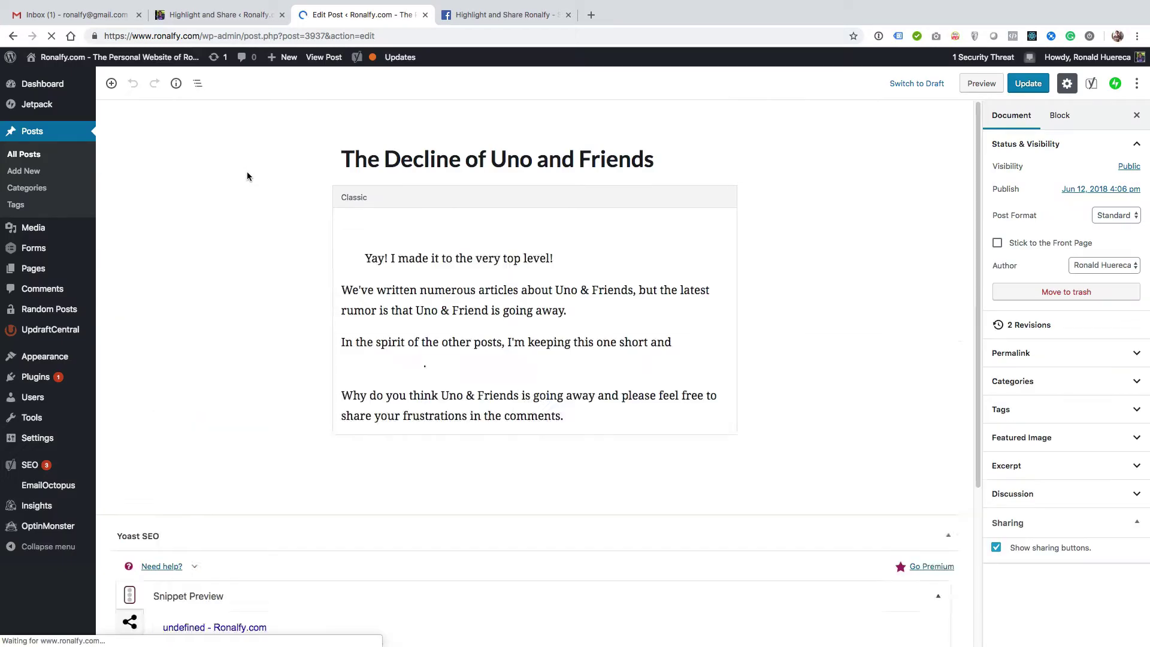
{"action": "scroll", "coordinate": [270, 220], "scroll_direction": "down", "scroll_amount": 5}
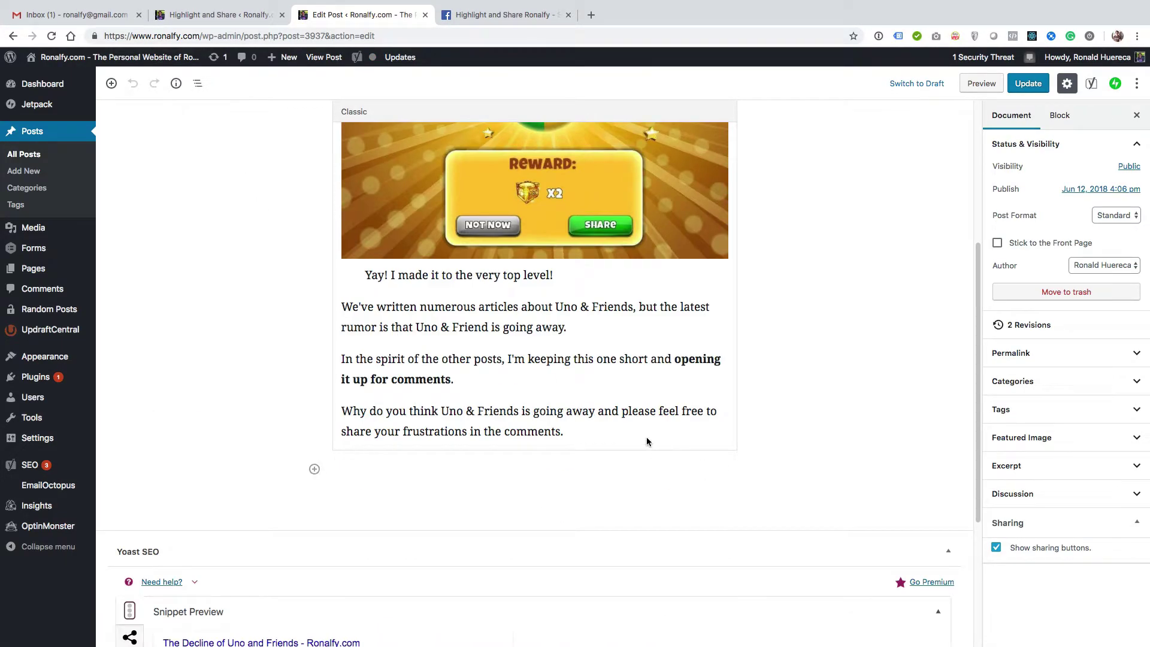
{"action": "scroll", "coordinate": [412, 396], "scroll_direction": "up", "scroll_amount": 5}
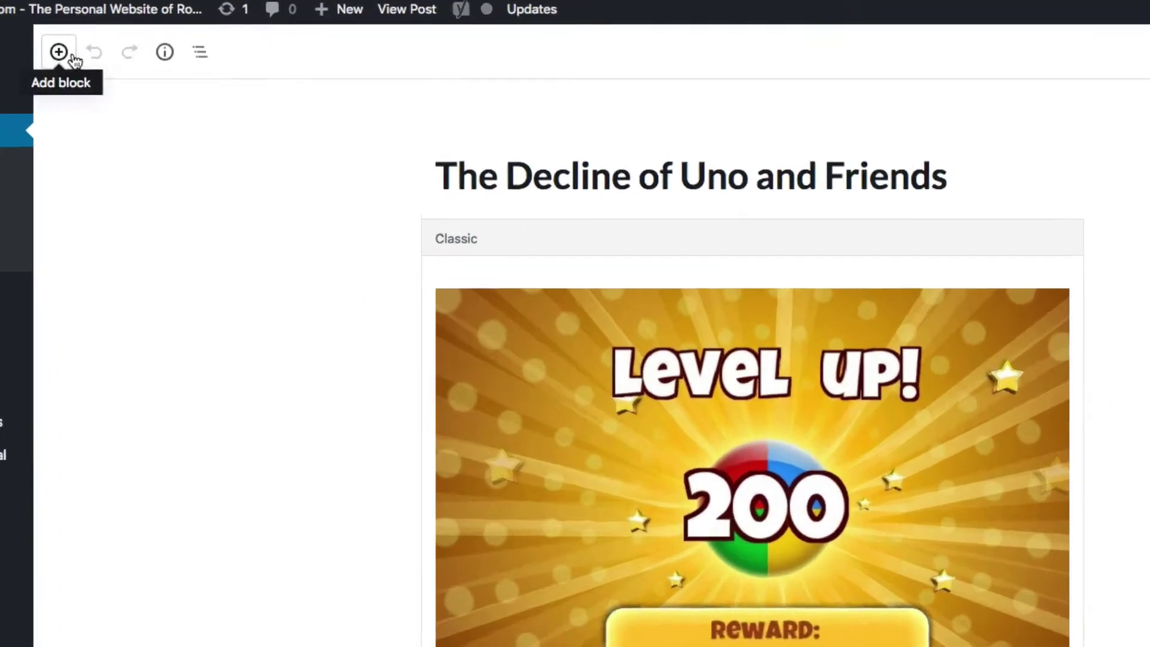
Step: Insert a Click to Share block reading 'Is Uno and Friends Going Away? Vote Yes or No!'
{"action": "left_click", "coordinate": [111, 83]}
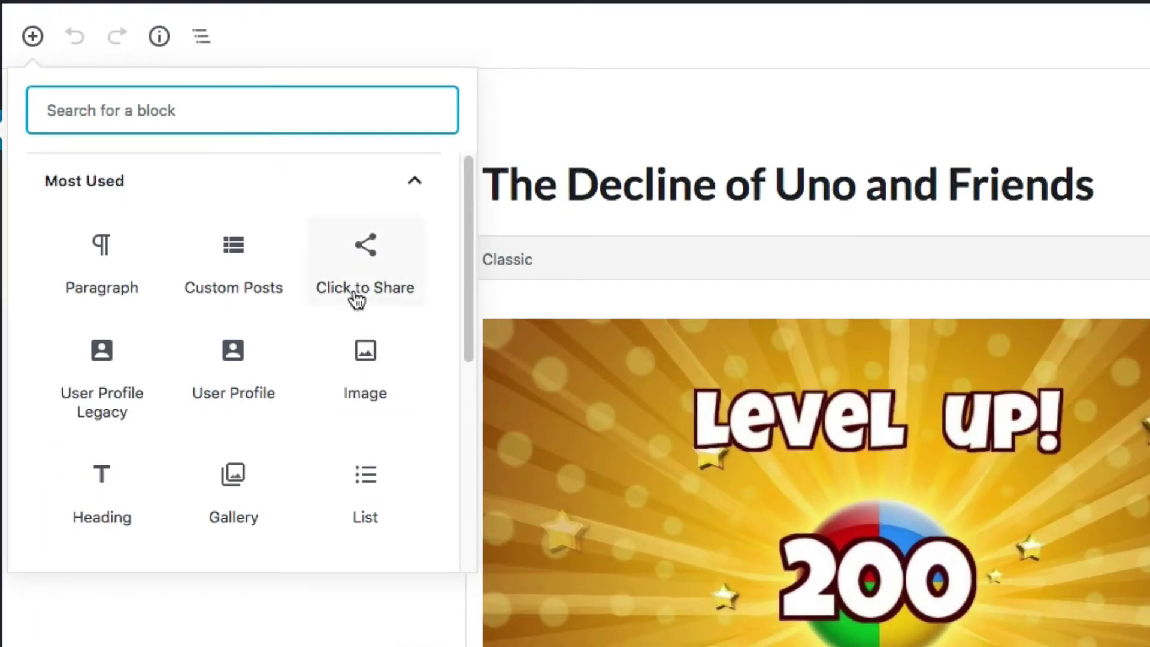
{"action": "scroll", "coordinate": [241, 292], "scroll_direction": "down", "scroll_amount": 5}
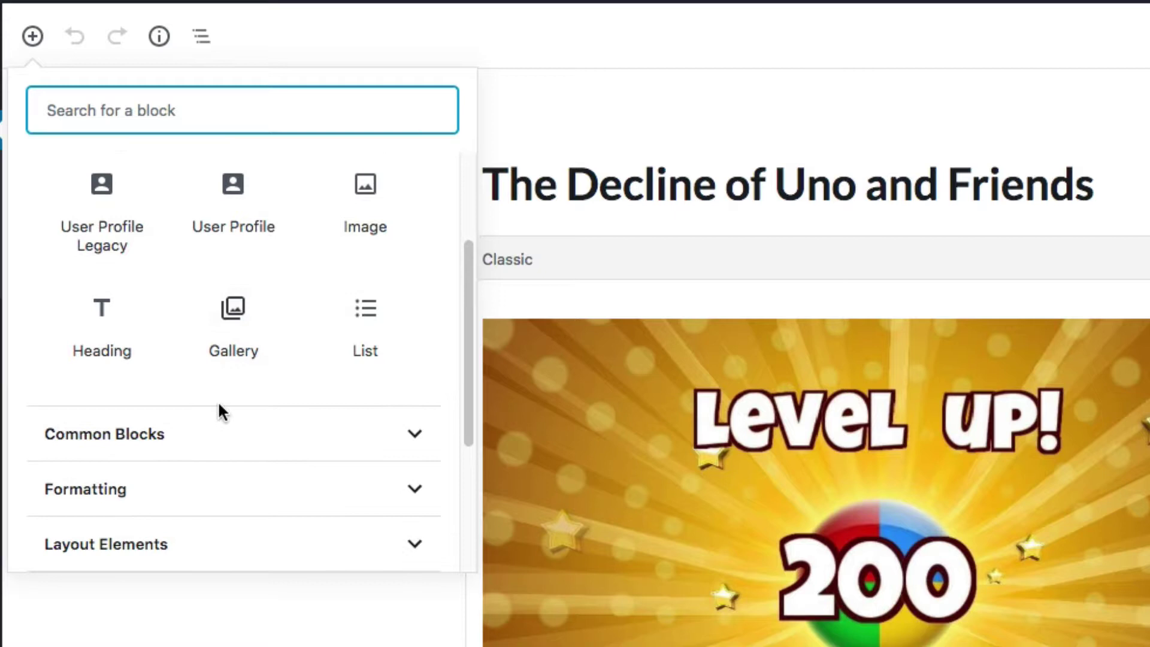
{"action": "left_click", "coordinate": [229, 422]}
{"action": "left_click", "coordinate": [335, 278]}
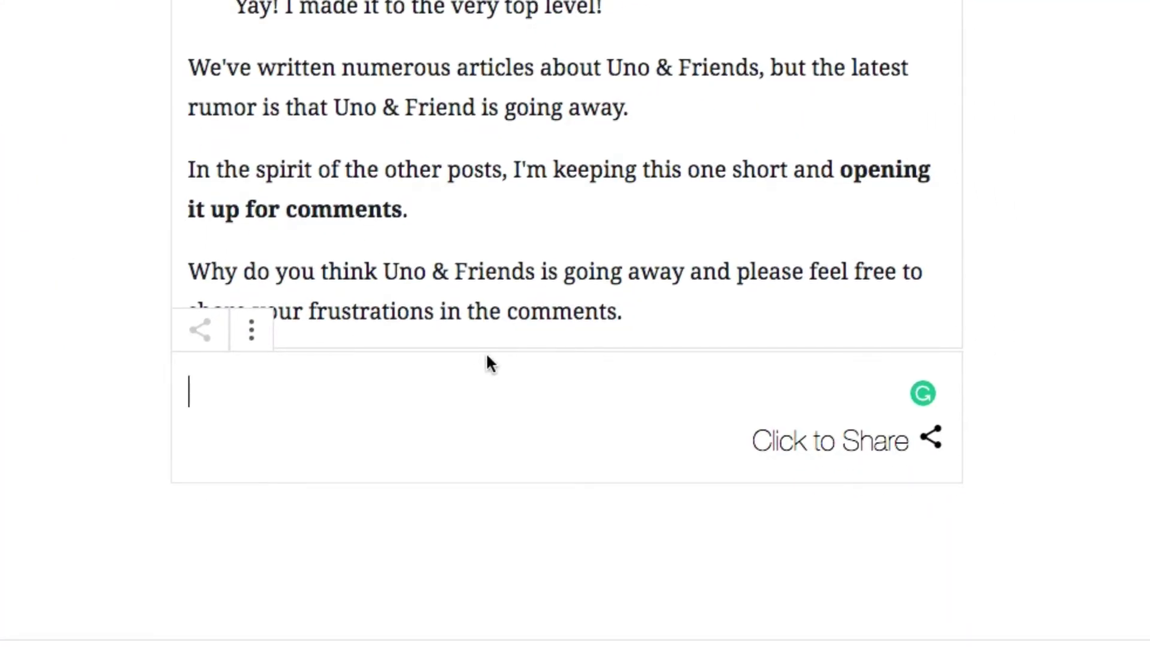
{"action": "type", "text": "Is "}
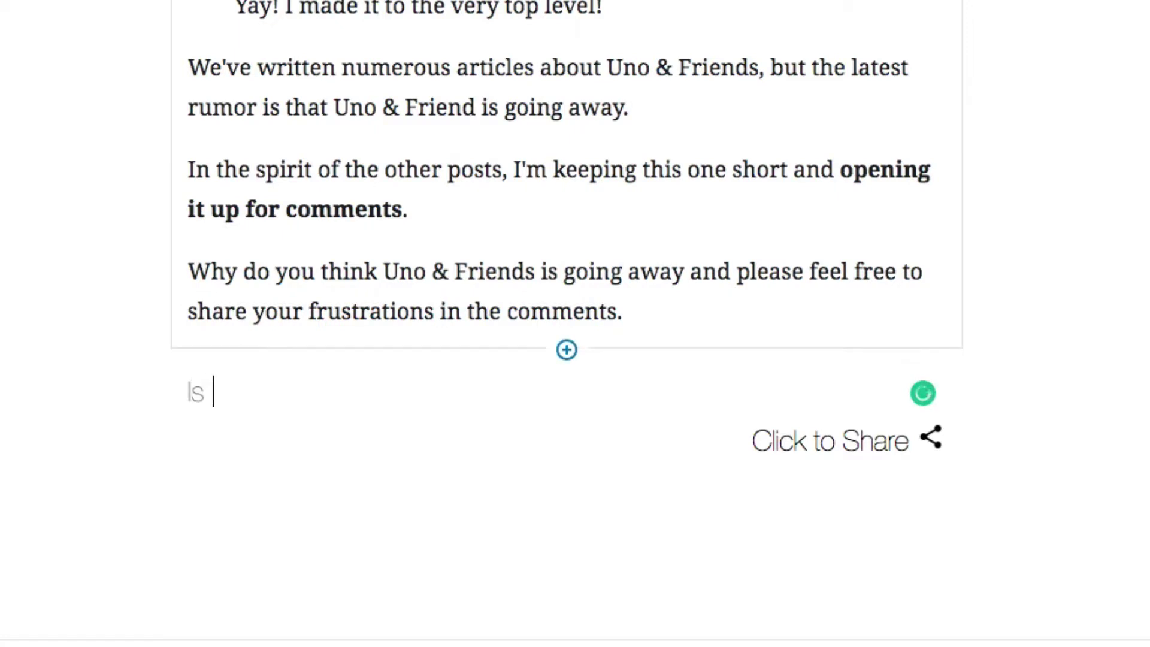
{"action": "type", "text": "Uno and Friend"}
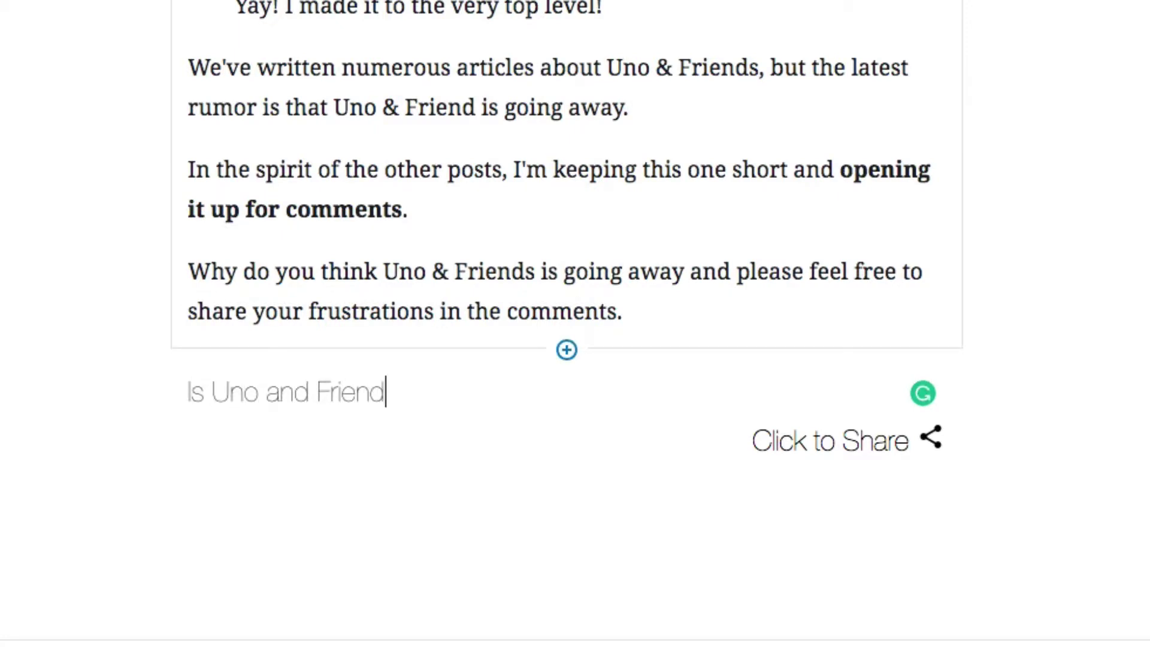
{"action": "type", "text": "s Going Away? "}
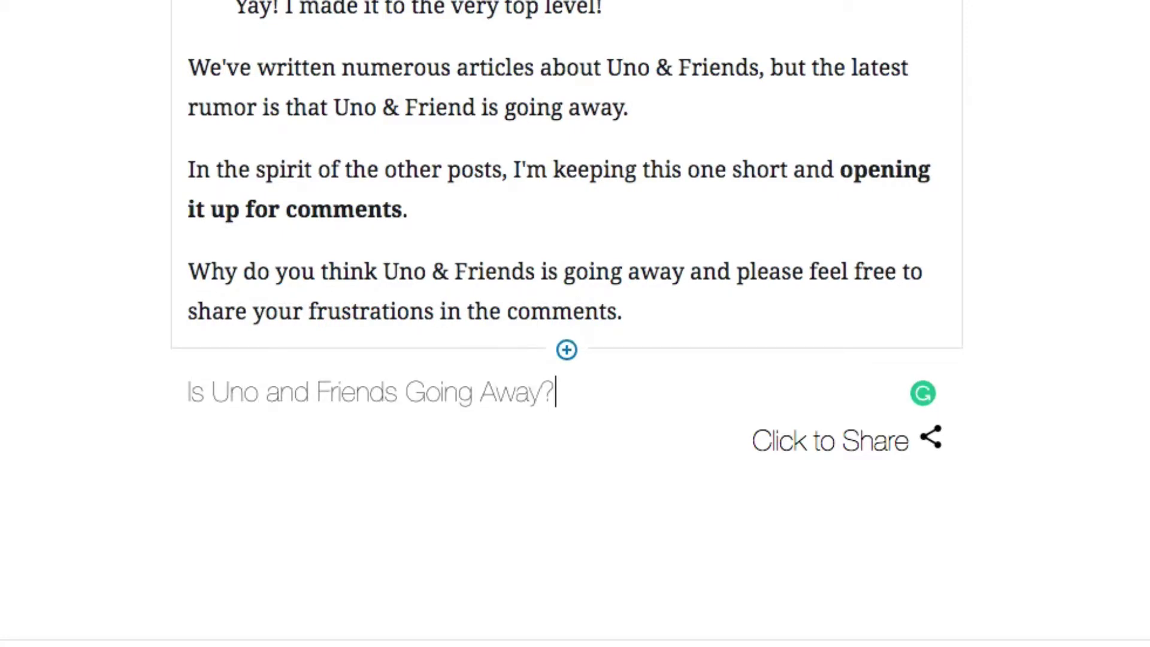
{"action": "type", "text": "Vote "}
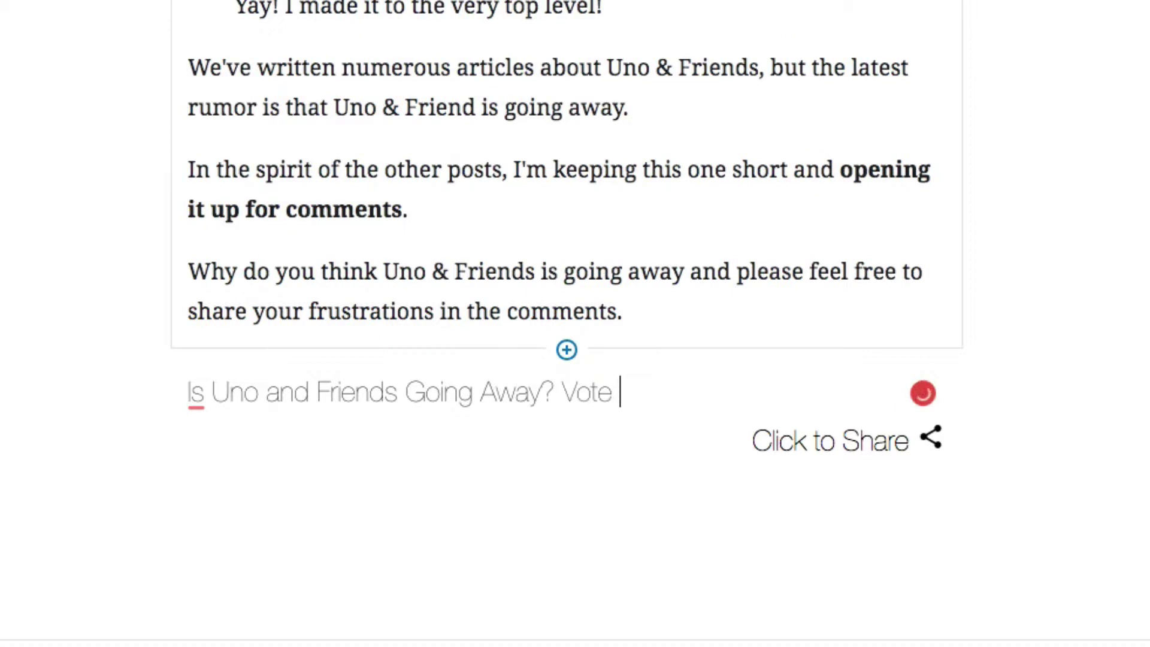
{"action": "type", "text": "Yes or No!"}
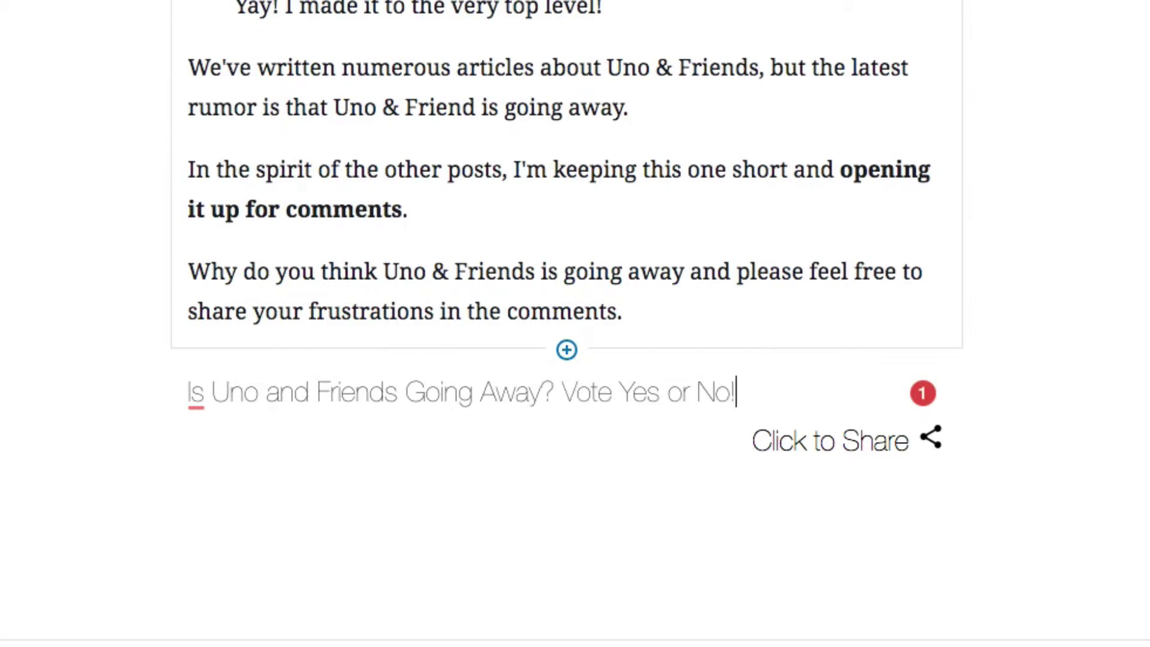
{"action": "left_click", "coordinate": [591, 393]}
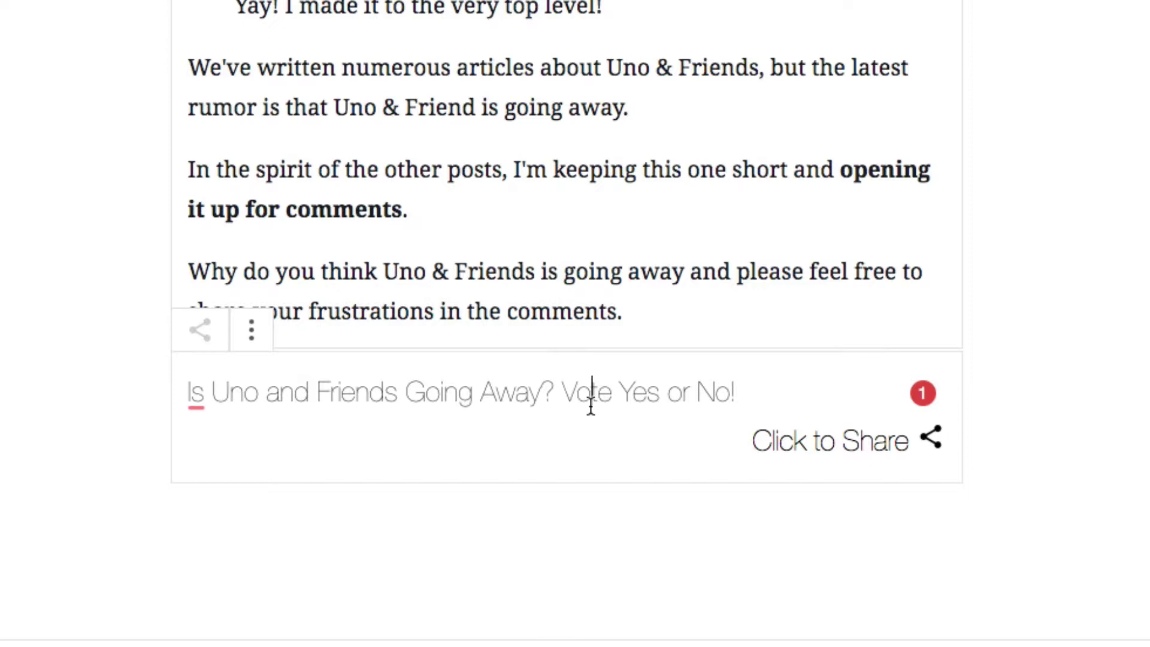
Step: Set the block's share label text to 'Click to Share'
{"action": "left_click", "coordinate": [789, 394]}
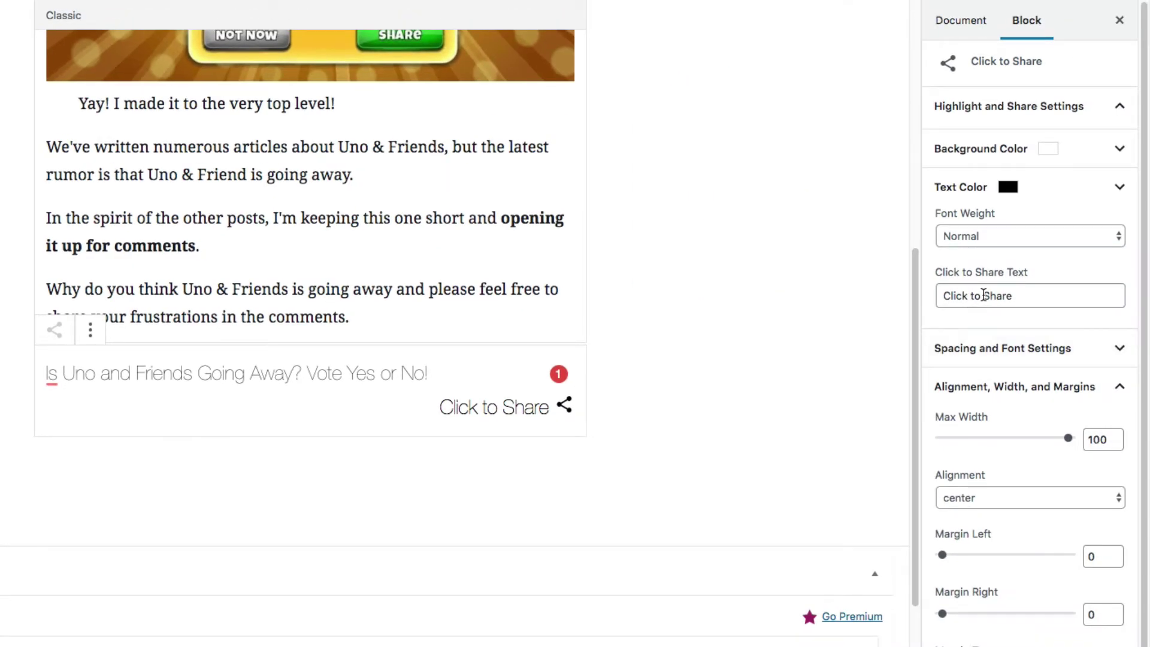
{"action": "triple_click", "coordinate": [983, 295]}
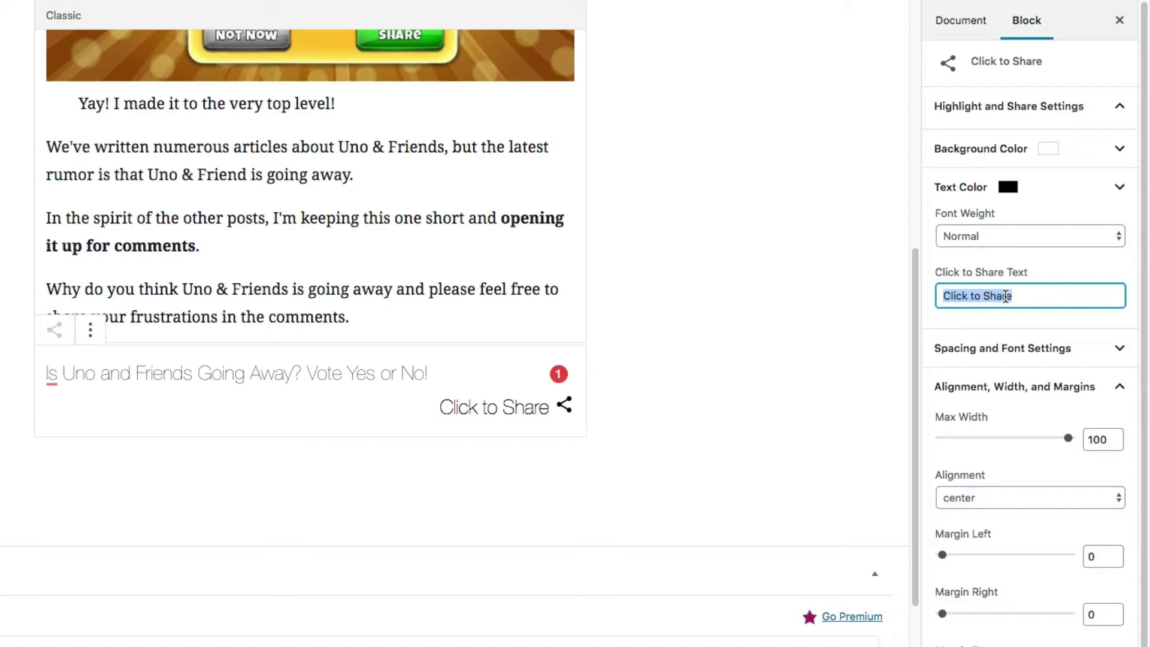
{"action": "type", "text": "Share"}
{"action": "key", "text": "BackSpace"}
{"action": "key", "text": "BackSpace"}
{"action": "key", "text": "BackSpace"}
{"action": "key", "text": "BackSpace"}
{"action": "key", "text": "BackSpace"}
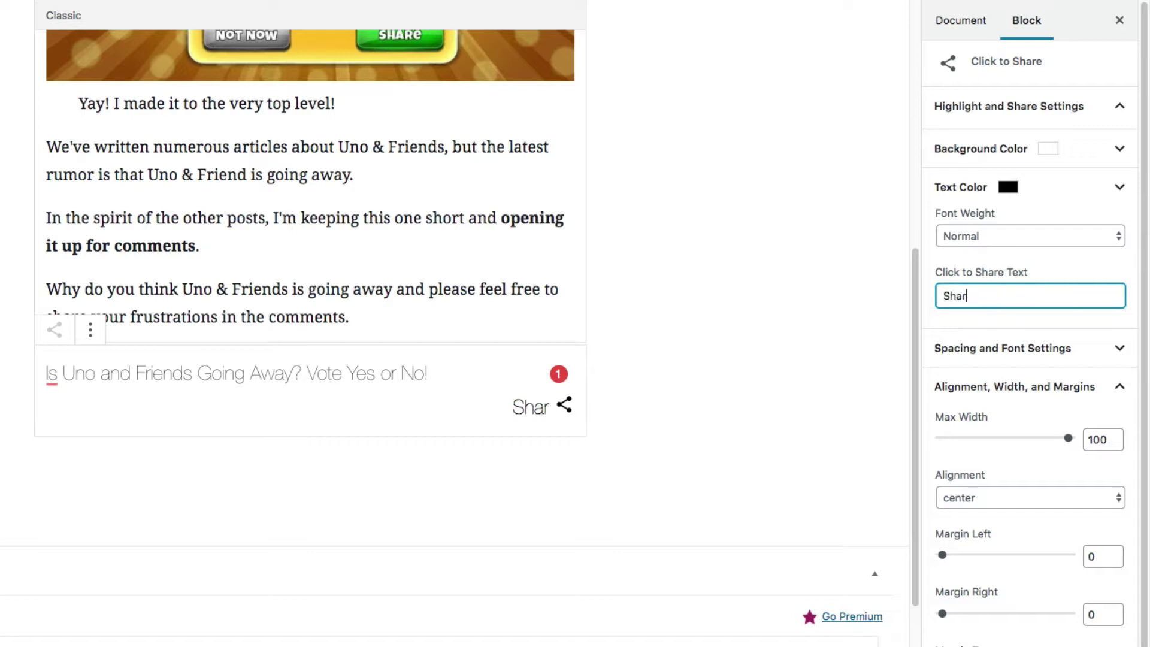
{"action": "type", "text": "C;"}
{"action": "key", "text": "BackSpace"}
{"action": "type", "text": "lick to Share"}
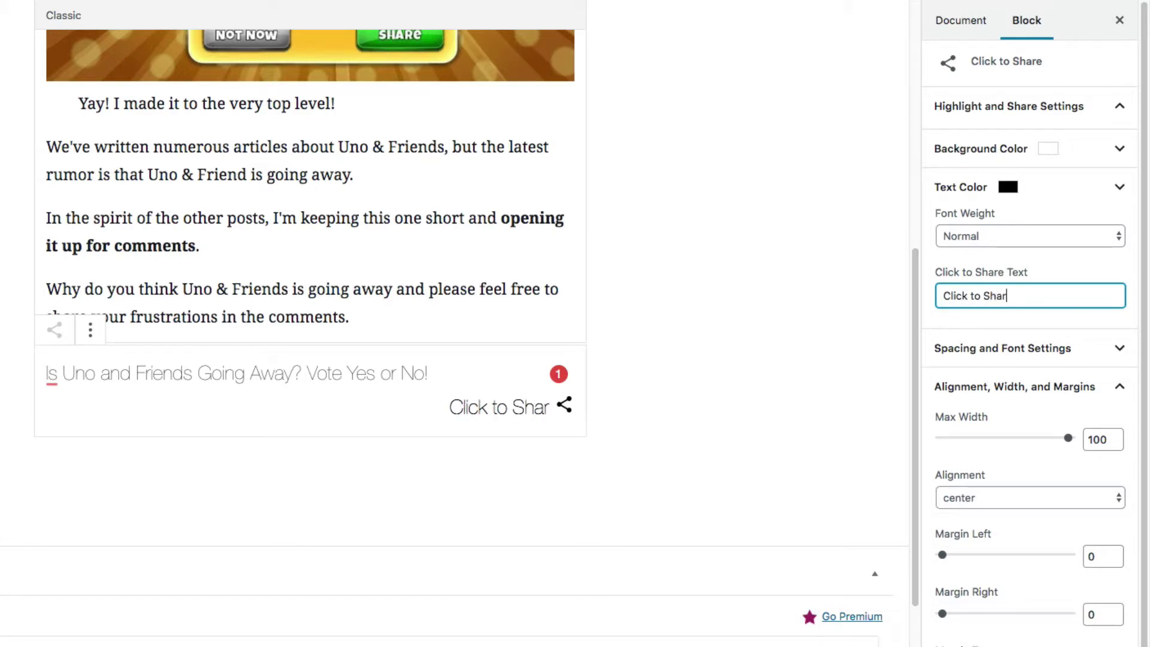
Step: Set the share question's font weight to Bold
{"action": "left_click", "coordinate": [1036, 234]}
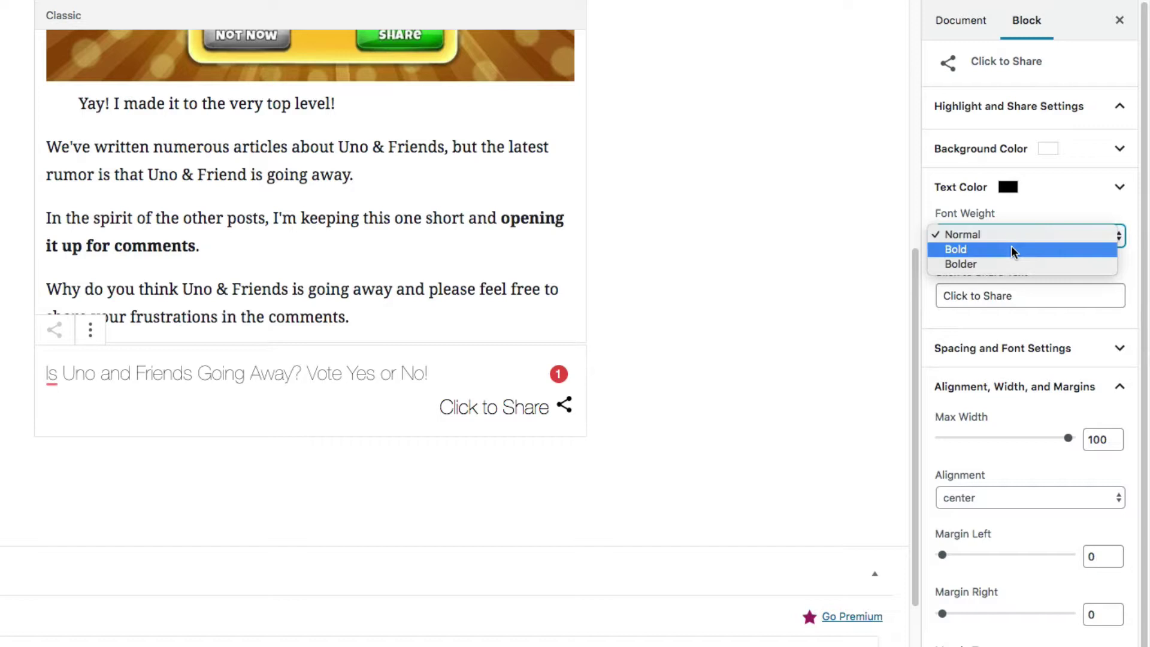
{"action": "left_click", "coordinate": [1011, 246]}
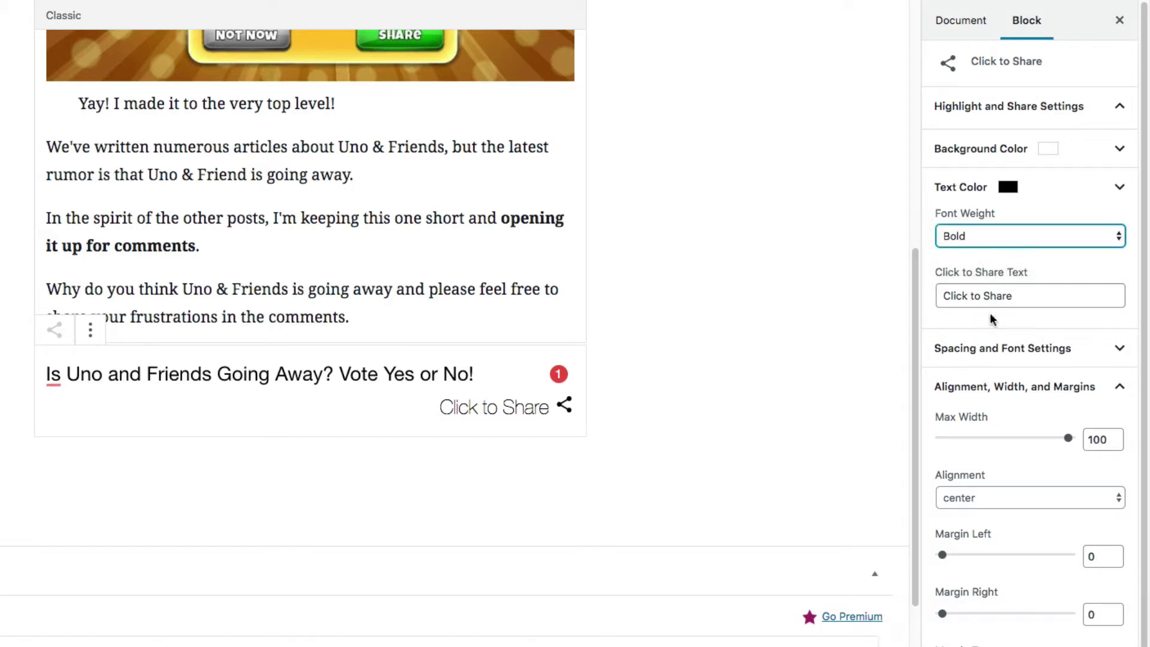
{"action": "scroll", "coordinate": [987, 321], "scroll_direction": "down", "scroll_amount": 1}
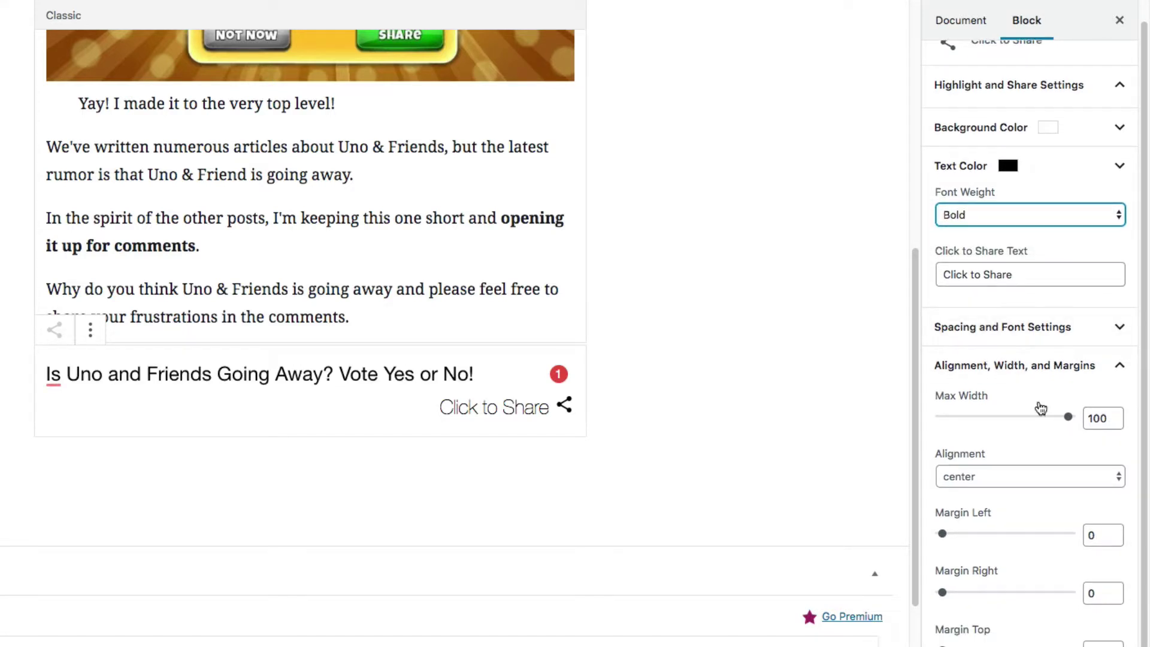
Step: Enlarge the share question text and give the block padding of 13
{"action": "left_click", "coordinate": [1052, 340]}
{"action": "left_click_drag", "start_coordinate": [1001, 378], "coordinate": [1035, 385]}
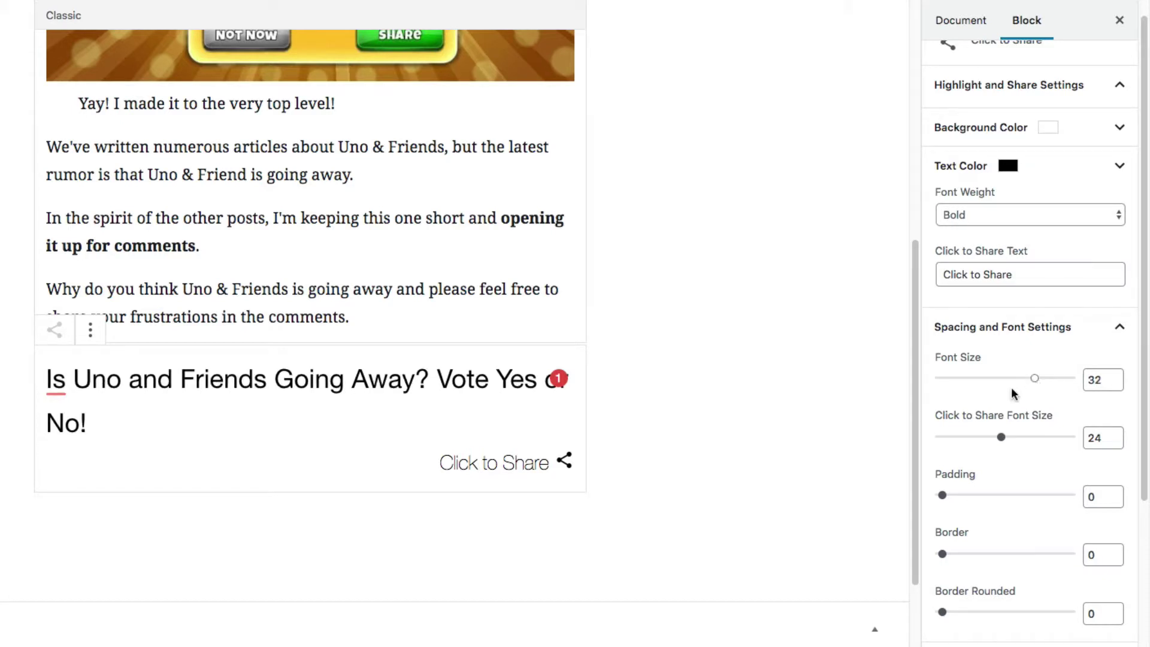
{"action": "scroll", "coordinate": [982, 430], "scroll_direction": "down", "scroll_amount": 1}
{"action": "left_click_drag", "start_coordinate": [947, 474], "coordinate": [970, 477]}
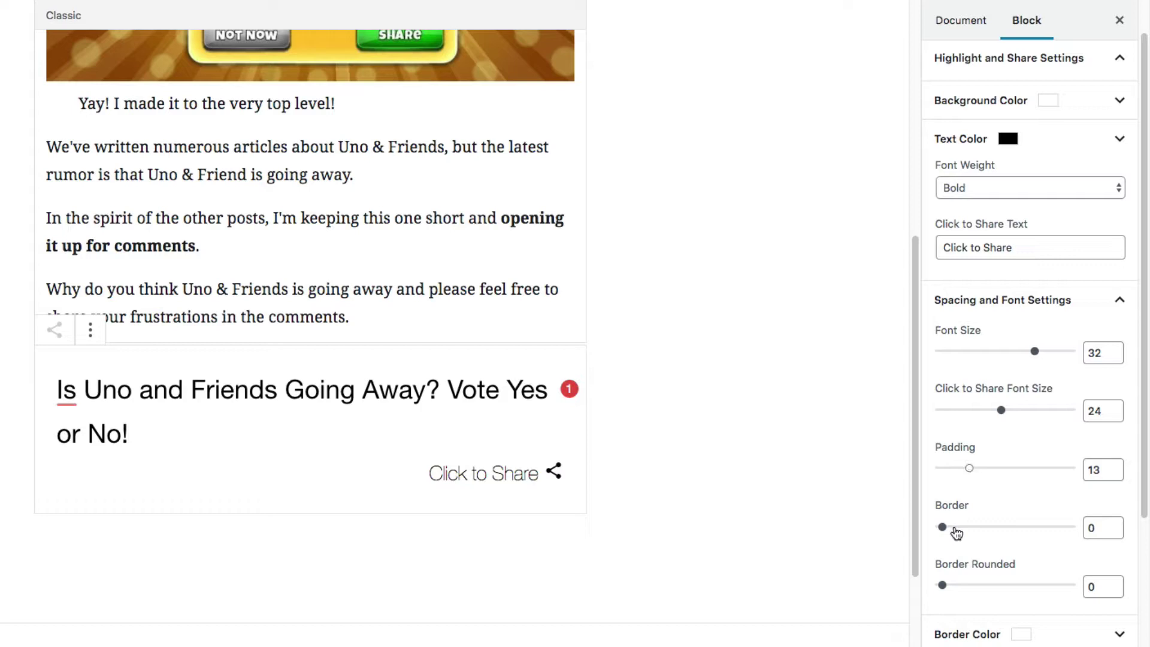
Step: Give the block a light gray border, thickness 2 and corner rounding 17
{"action": "left_click_drag", "start_coordinate": [943, 527], "coordinate": [964, 535]}
{"action": "left_click_drag", "start_coordinate": [942, 586], "coordinate": [1012, 586]}
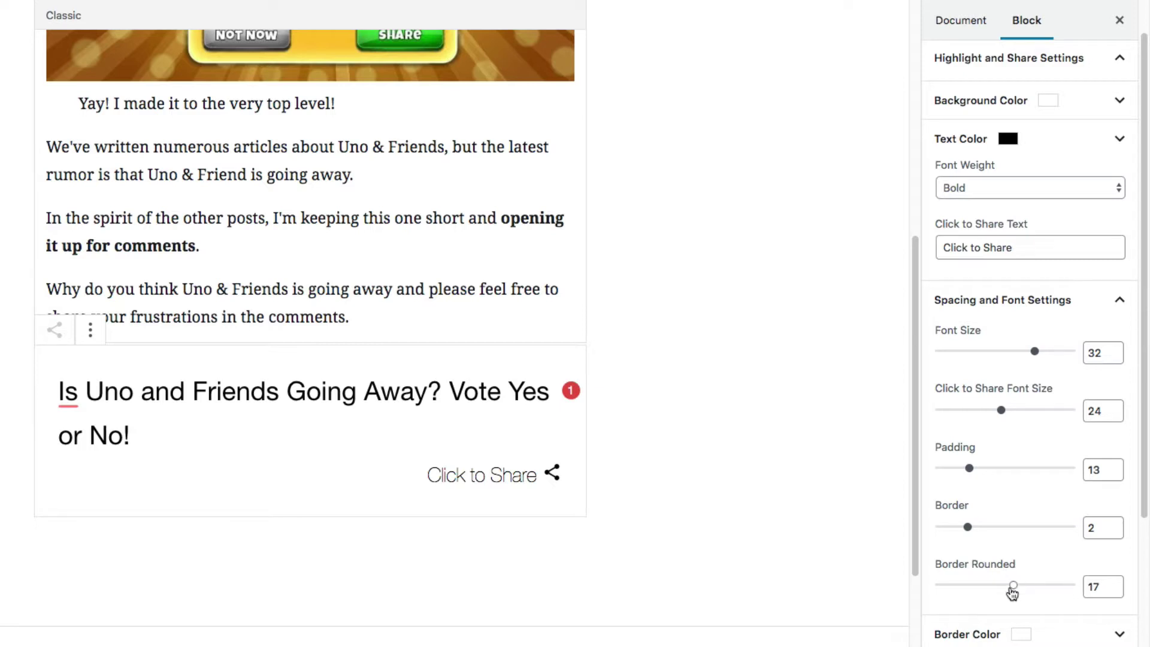
{"action": "left_click", "coordinate": [1016, 631]}
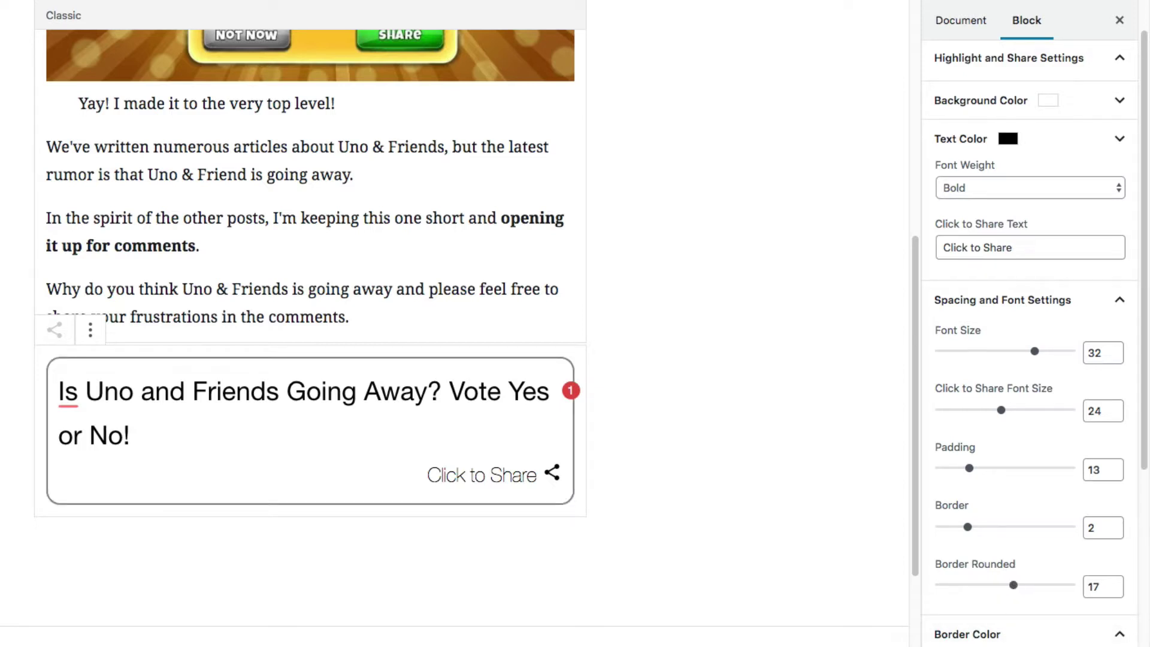
{"action": "mouse_move", "coordinate": [844, 559]}
{"action": "left_mouse_down"}
{"action": "mouse_move", "coordinate": [924, 553]}
{"action": "mouse_move", "coordinate": [846, 548]}
{"action": "mouse_move", "coordinate": [839, 521]}
{"action": "left_mouse_up"}
{"action": "left_click", "coordinate": [954, 477]}
{"action": "scroll", "coordinate": [978, 532], "scroll_direction": "down", "scroll_amount": 3}
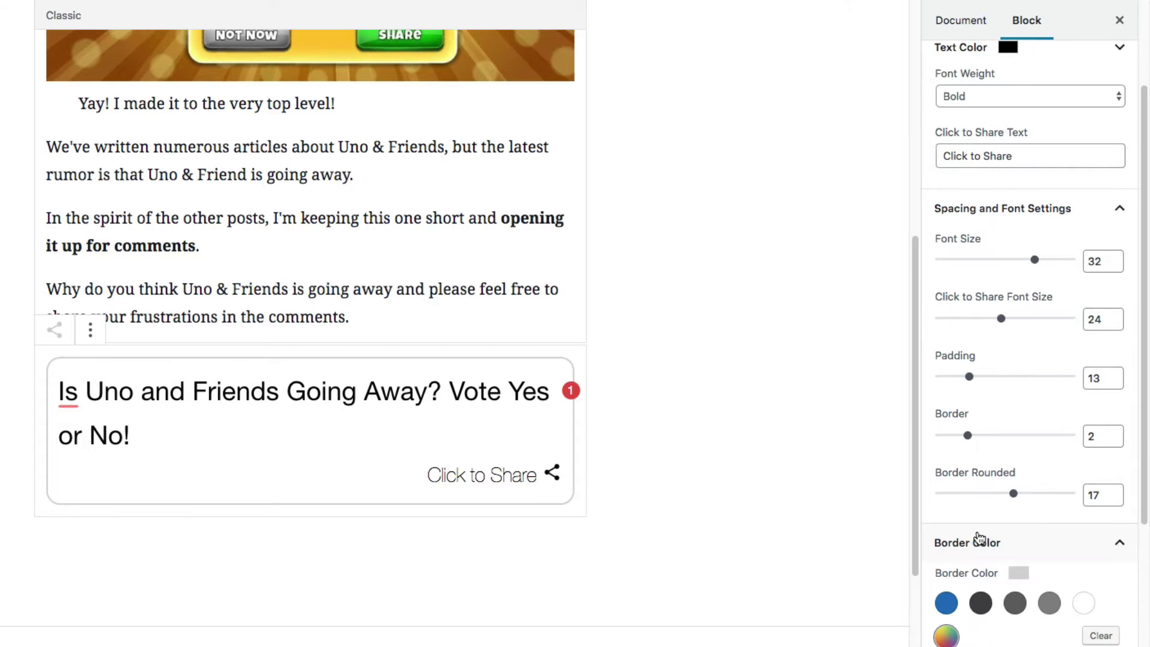
Step: Narrow the Click to Share box to a max width of 55
{"action": "left_click", "coordinate": [1119, 513]}
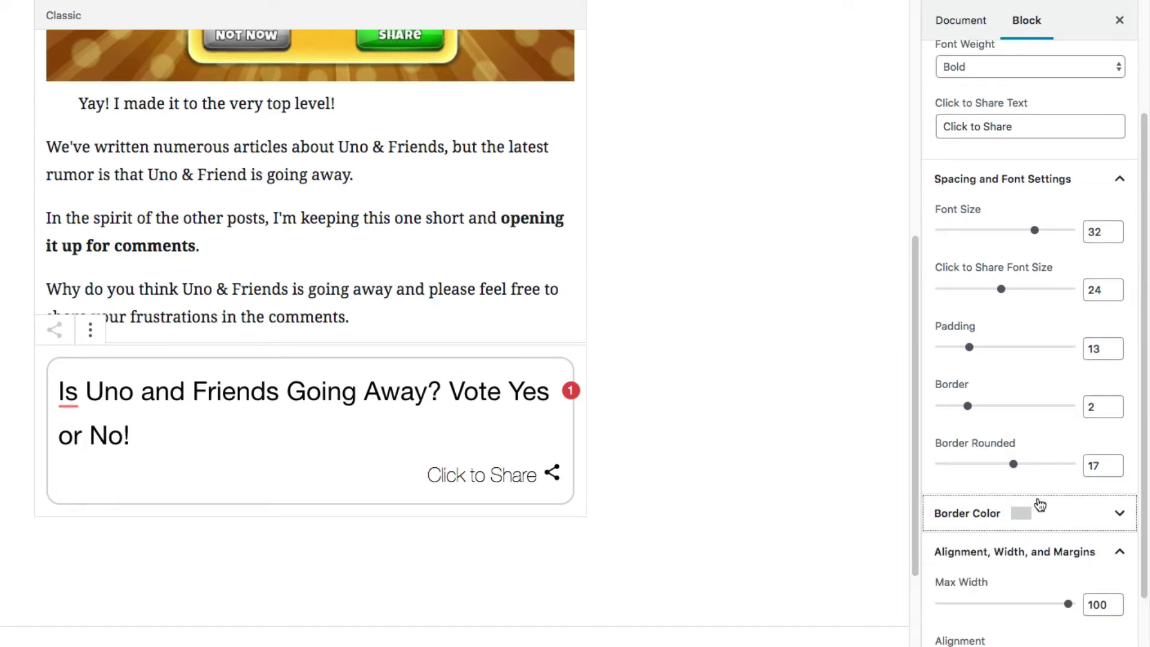
{"action": "scroll", "coordinate": [1014, 520], "scroll_direction": "down", "scroll_amount": 1}
{"action": "scroll", "coordinate": [1006, 524], "scroll_direction": "down", "scroll_amount": 1}
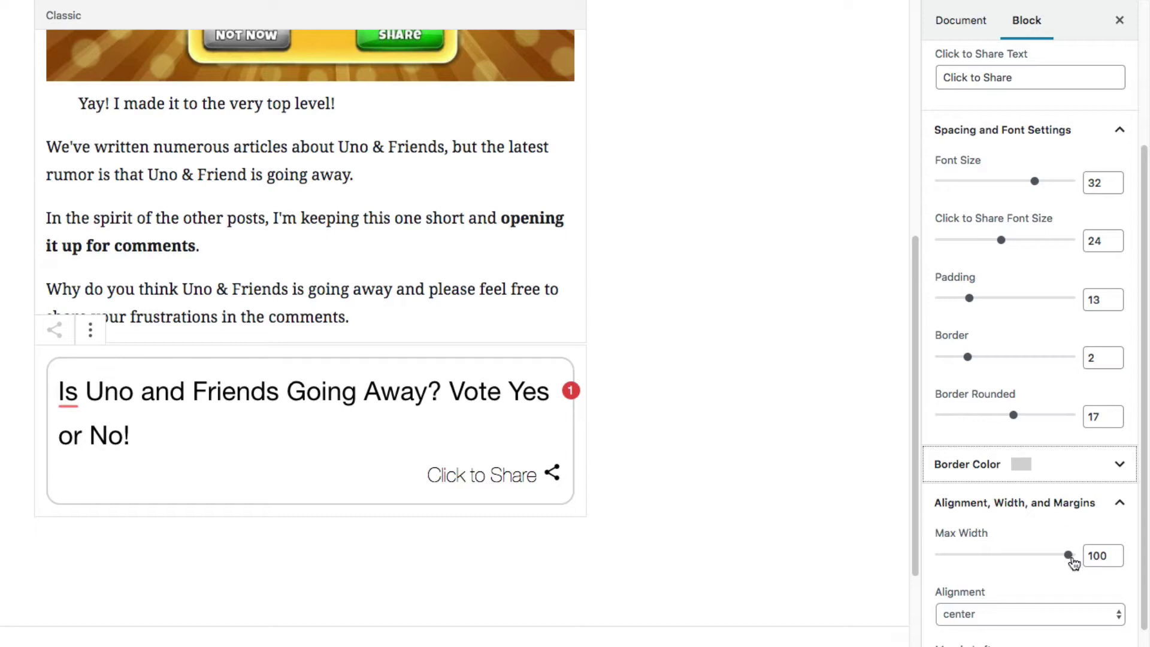
{"action": "left_click_drag", "start_coordinate": [1066, 558], "coordinate": [1012, 550]}
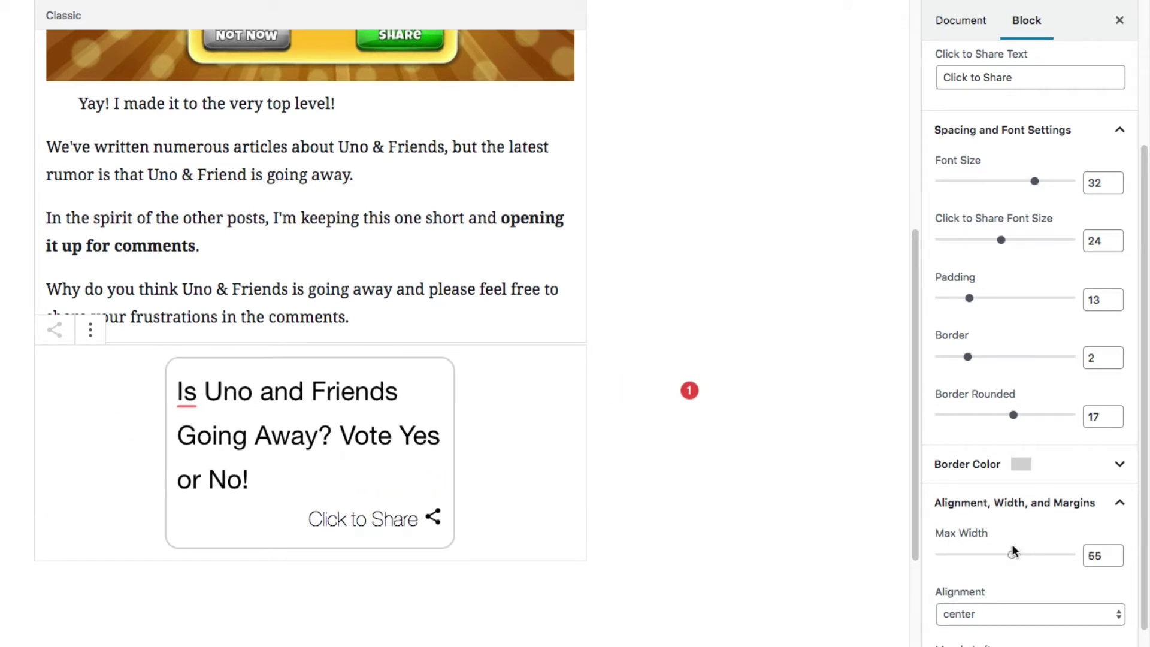
Step: Try left and right alignments, settling on Left alignment for the box
{"action": "scroll", "coordinate": [1011, 551], "scroll_direction": "down", "scroll_amount": 5}
{"action": "left_click", "coordinate": [996, 419]}
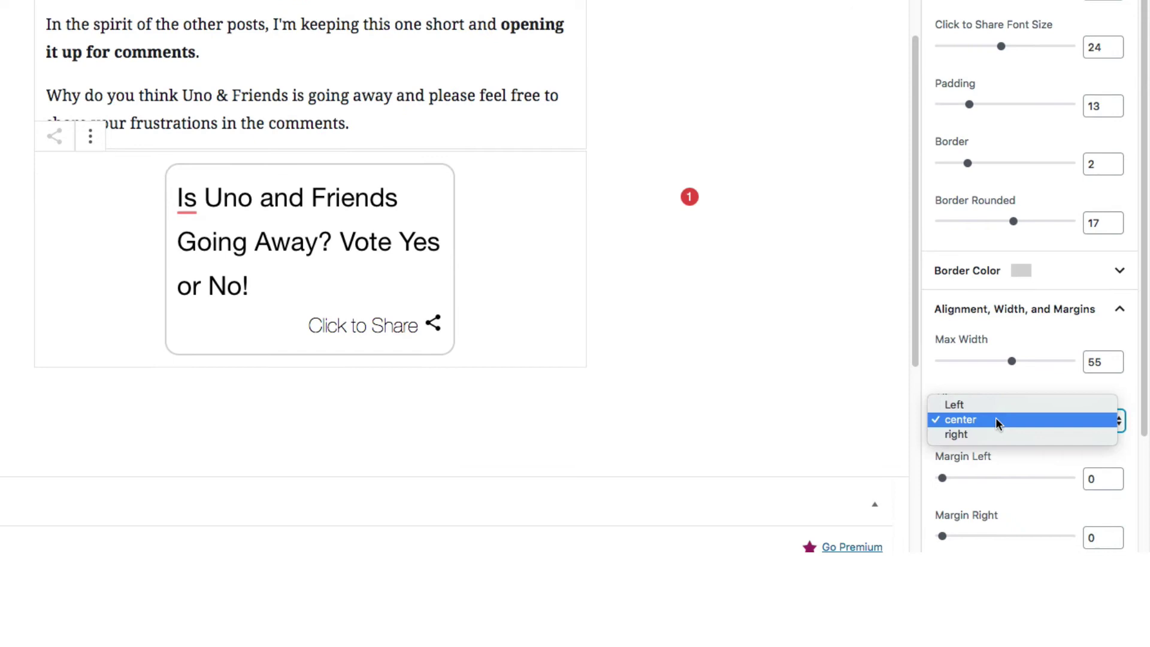
{"action": "left_click", "coordinate": [988, 406]}
{"action": "left_click", "coordinate": [990, 416]}
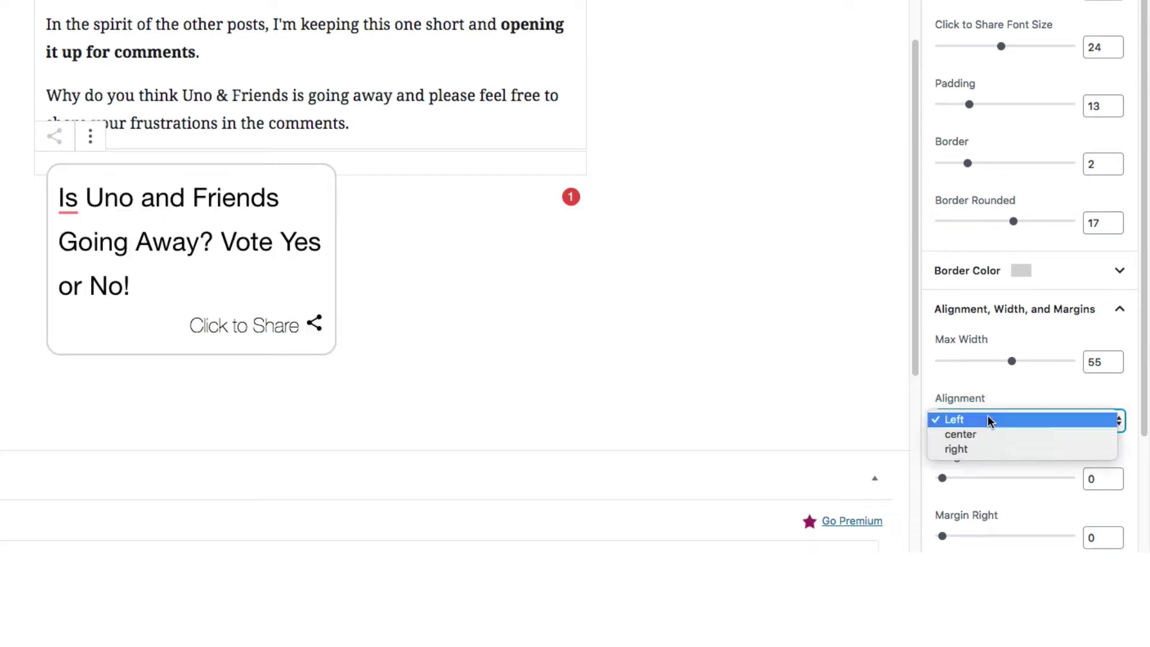
{"action": "left_click", "coordinate": [983, 449]}
{"action": "left_click", "coordinate": [984, 419]}
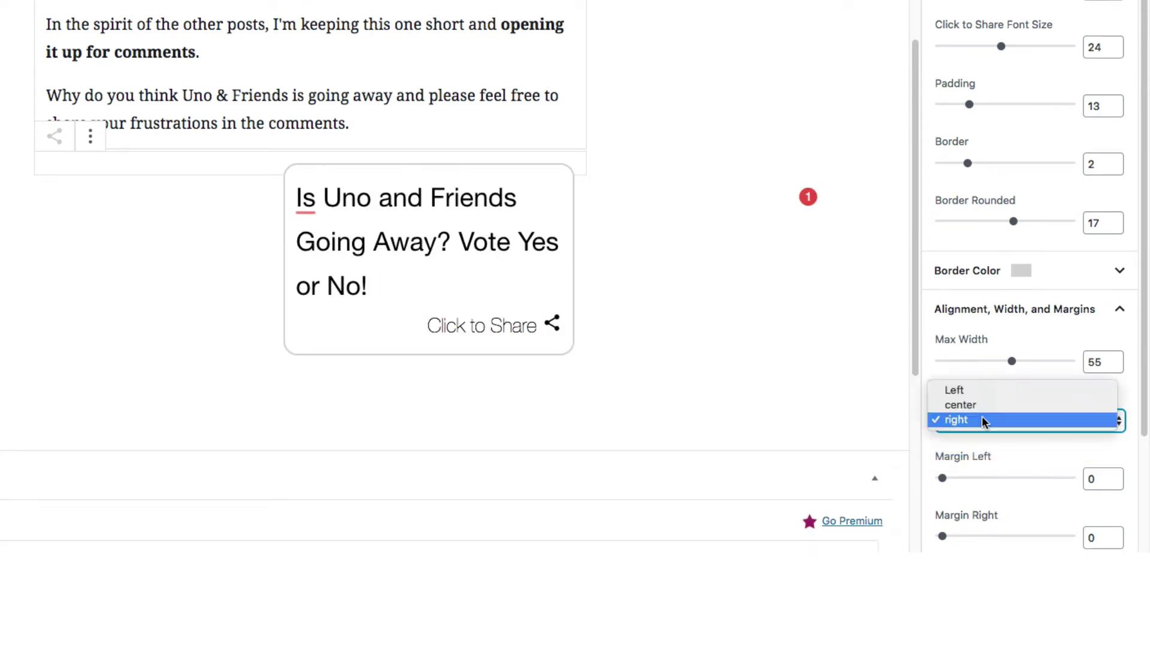
{"action": "left_click", "coordinate": [985, 390]}
Step: Widen the box back to a max width of 100
{"action": "scroll", "coordinate": [982, 392], "scroll_direction": "down", "scroll_amount": 3}
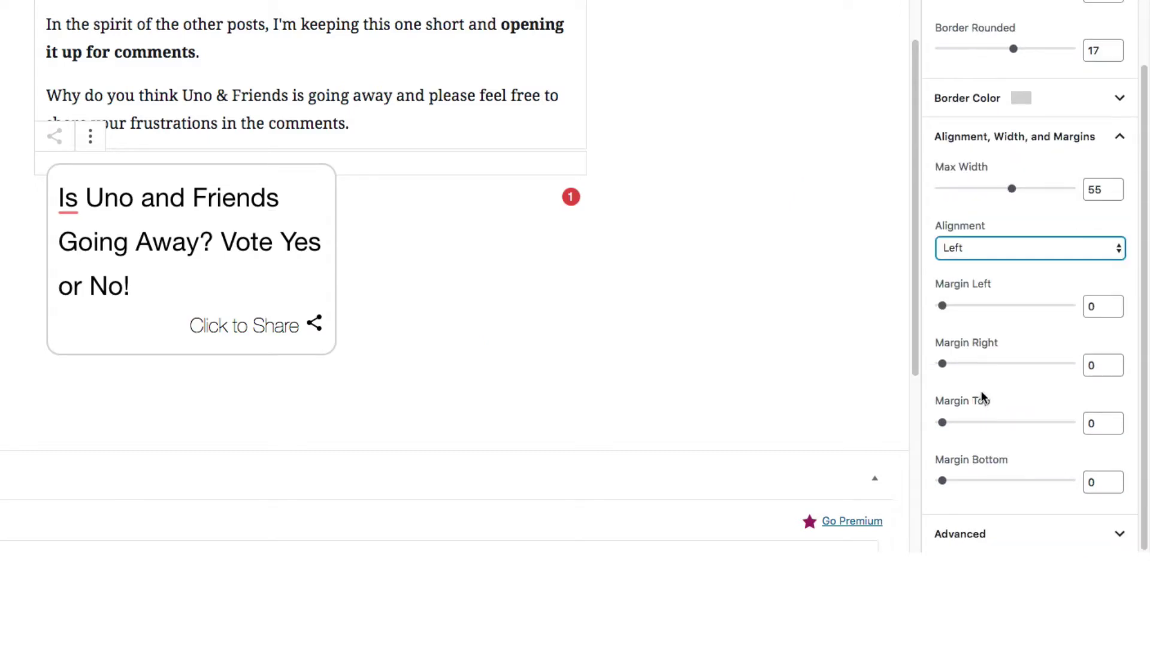
{"action": "left_click_drag", "start_coordinate": [1006, 184], "coordinate": [1072, 196]}
{"action": "scroll", "coordinate": [1030, 178], "scroll_direction": "up", "scroll_amount": 10}
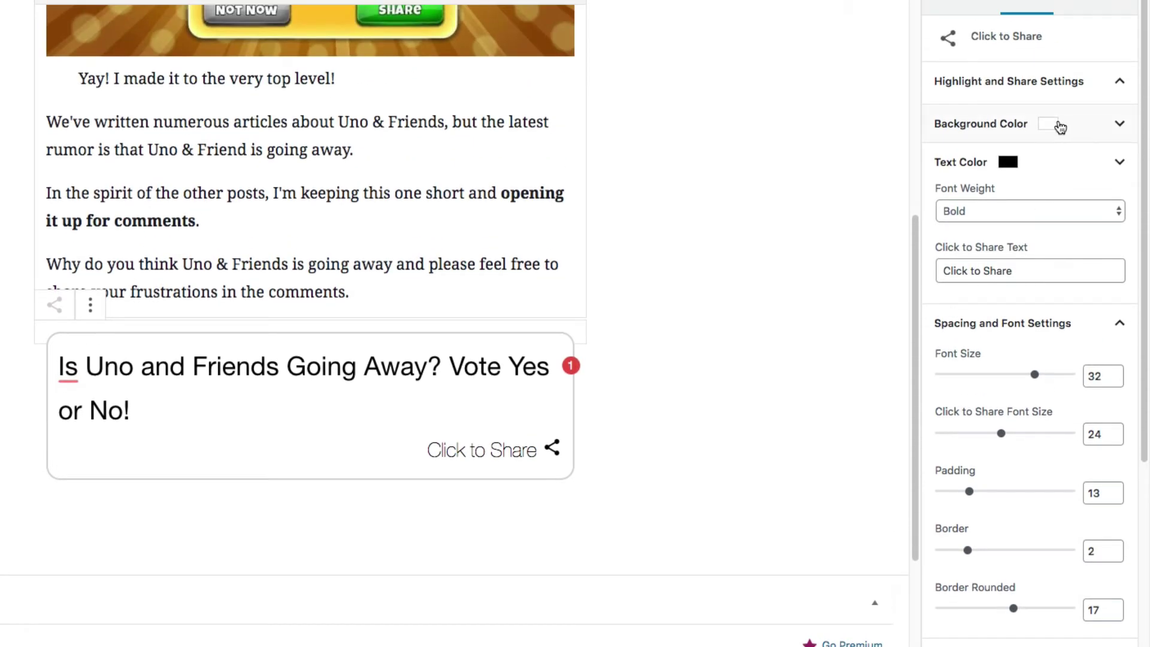
Step: Try a bright red custom background colour for the box
{"action": "left_click", "coordinate": [1054, 123]}
{"action": "left_click", "coordinate": [947, 218]}
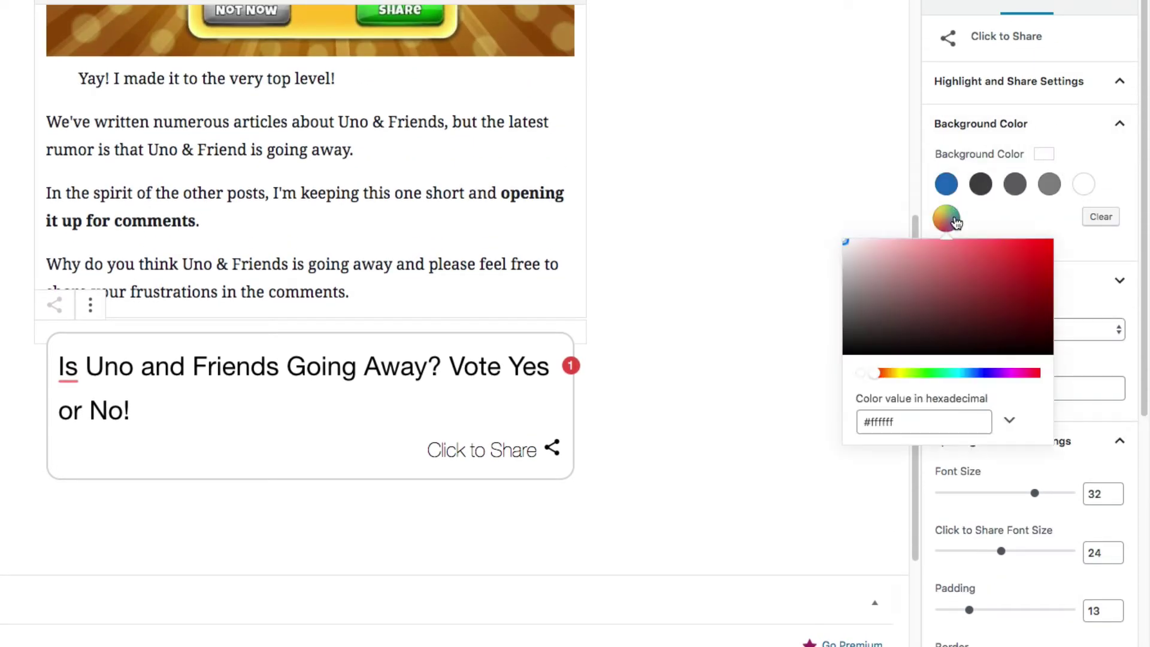
{"action": "left_click", "coordinate": [1038, 252]}
{"action": "left_click_drag", "start_coordinate": [1039, 253], "coordinate": [1044, 245]}
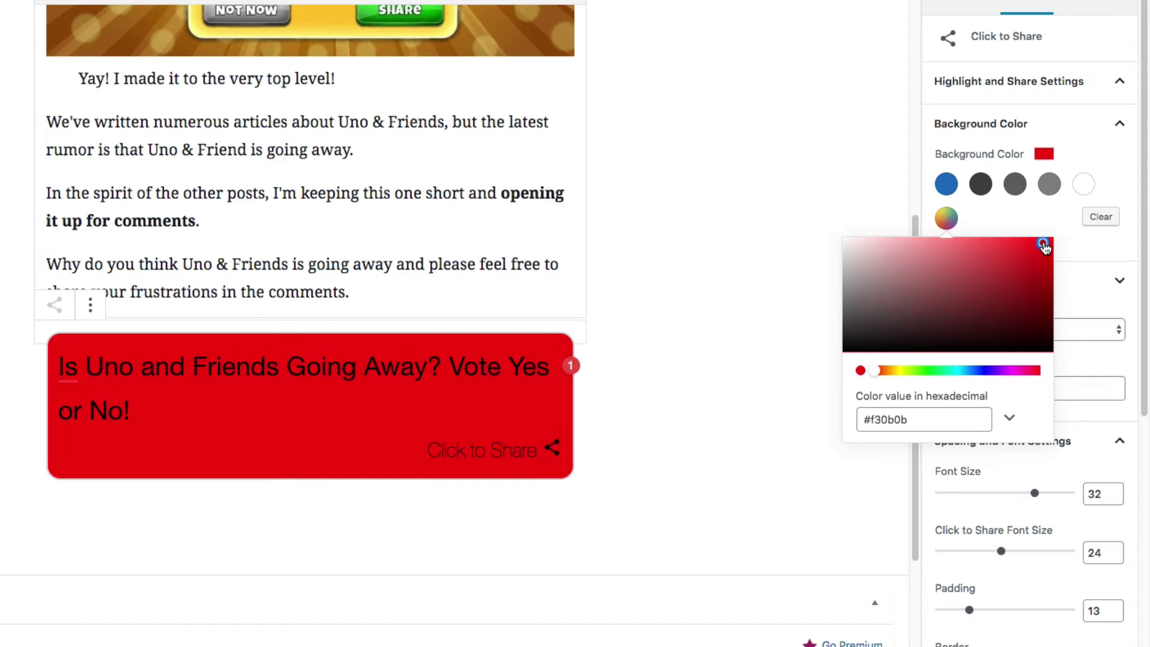
{"action": "left_click", "coordinate": [1034, 214]}
Step: Make the box text white and switch its background to the gray swatch
{"action": "left_click", "coordinate": [1002, 292]}
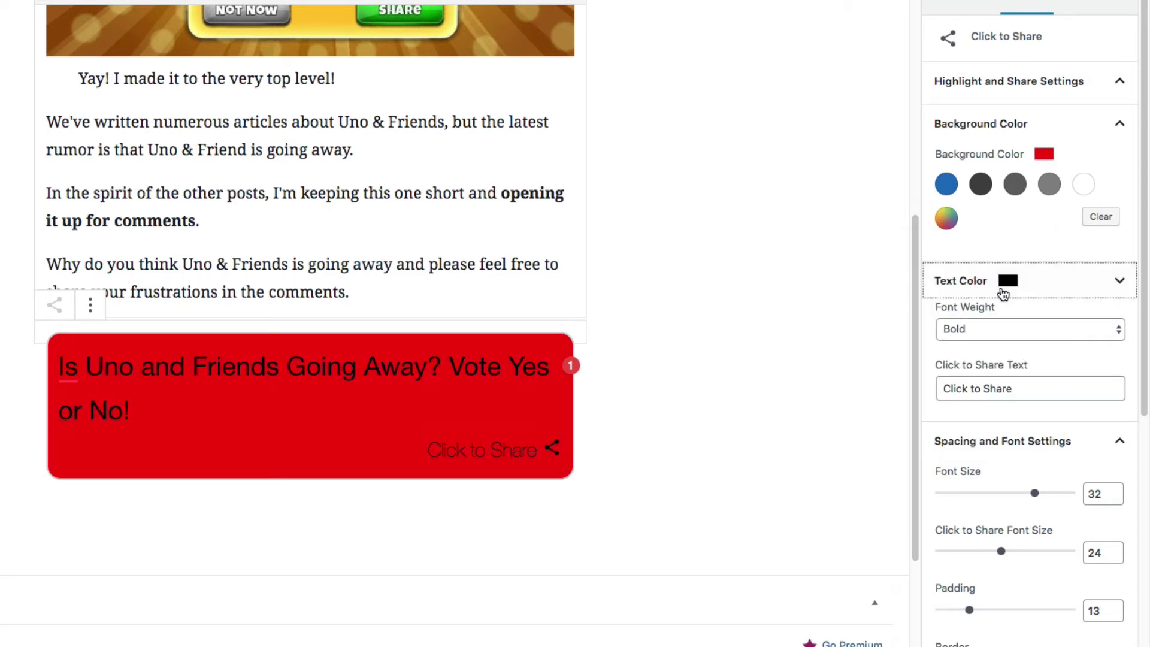
{"action": "left_click", "coordinate": [1086, 346]}
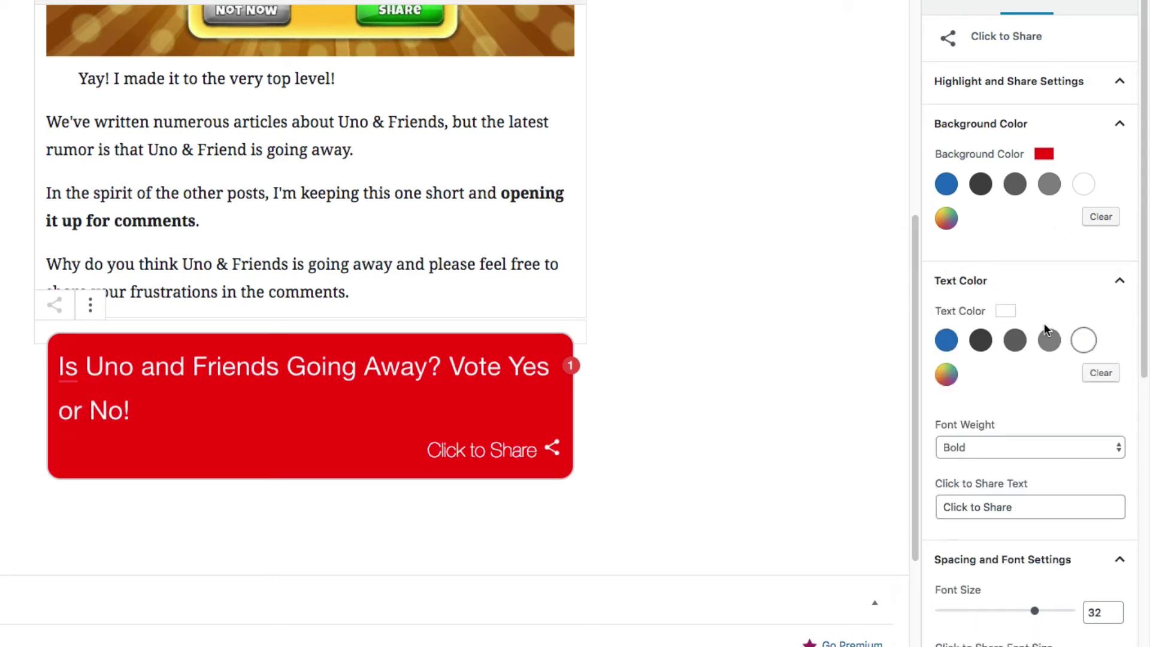
{"action": "left_click", "coordinate": [640, 389]}
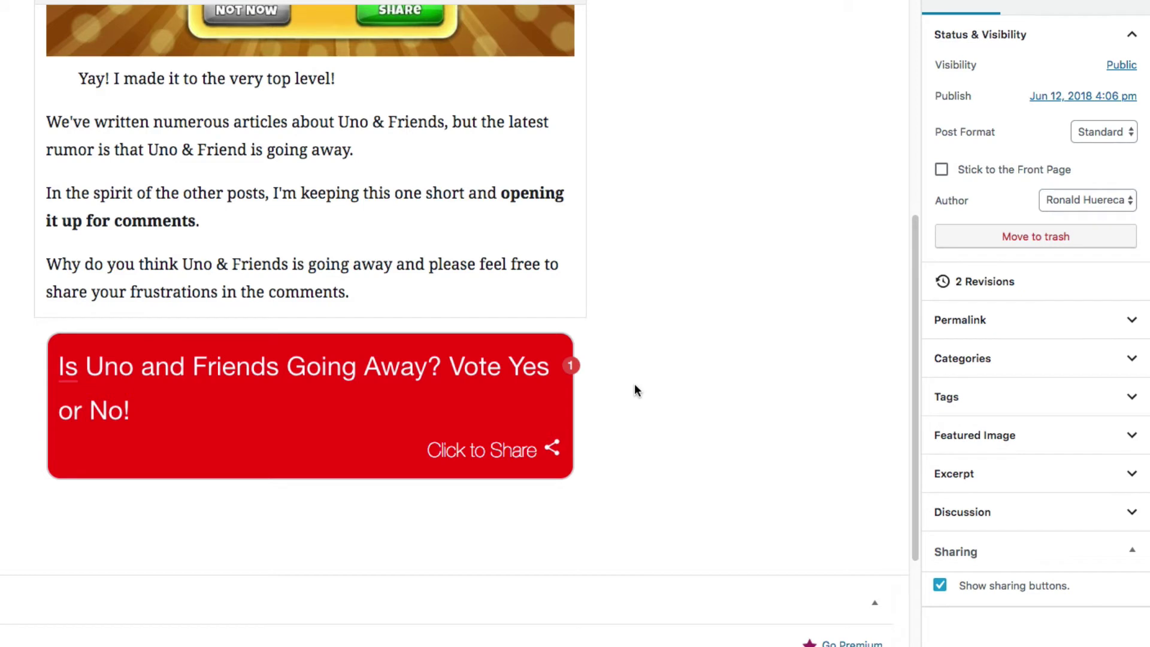
{"action": "left_click", "coordinate": [571, 402]}
{"action": "left_click", "coordinate": [1046, 124]}
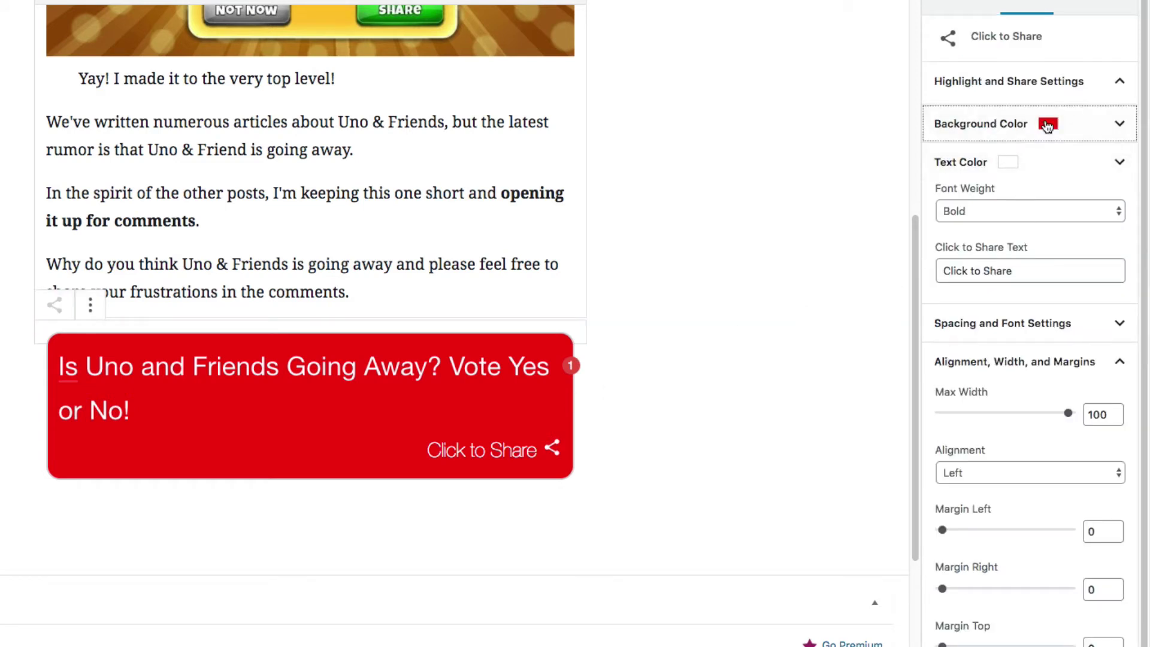
{"action": "left_click", "coordinate": [1048, 192]}
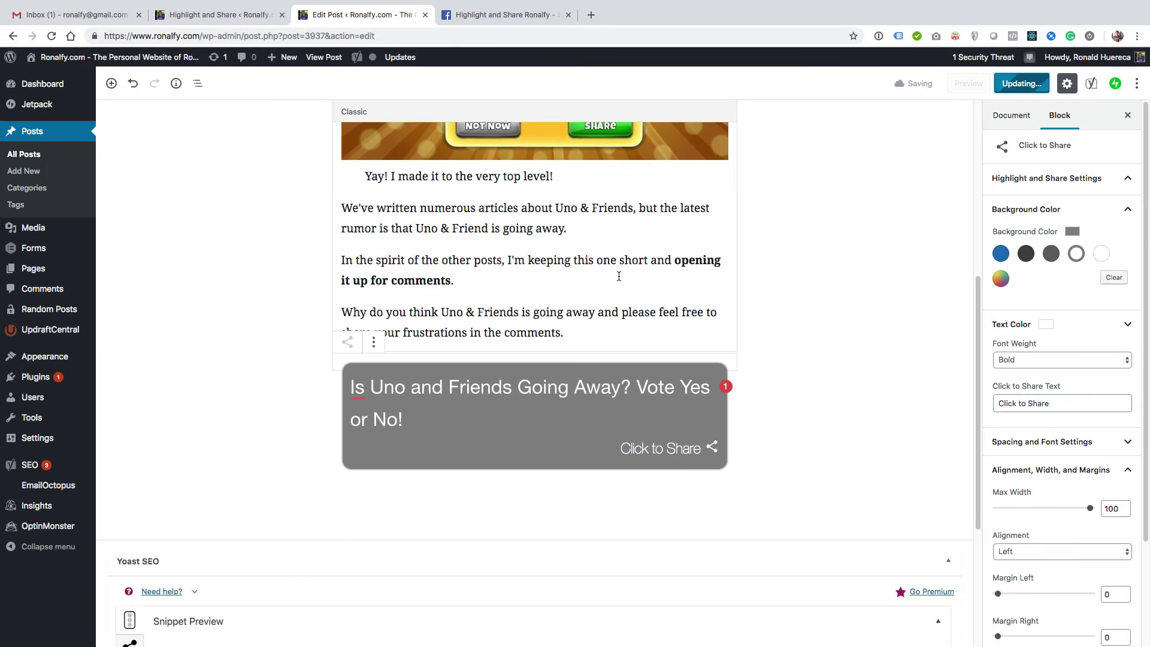
Step: Update the post, view it live, and test the box's Facebook share
{"action": "key", "text": "ctrl+s"}
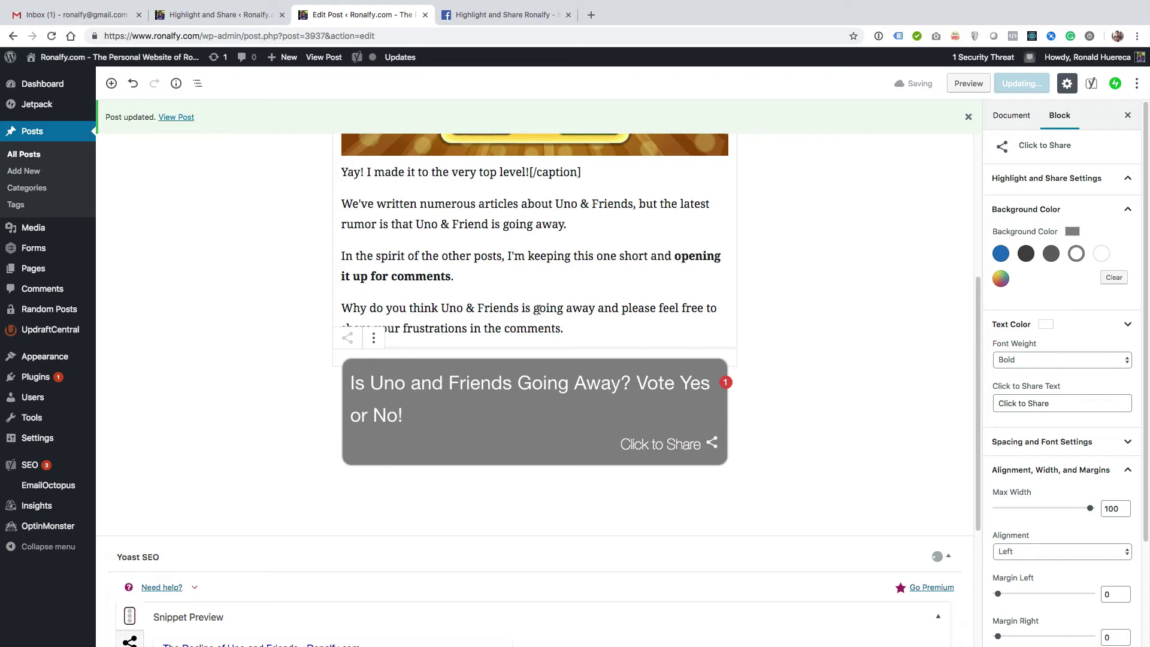
{"action": "left_click", "coordinate": [175, 117]}
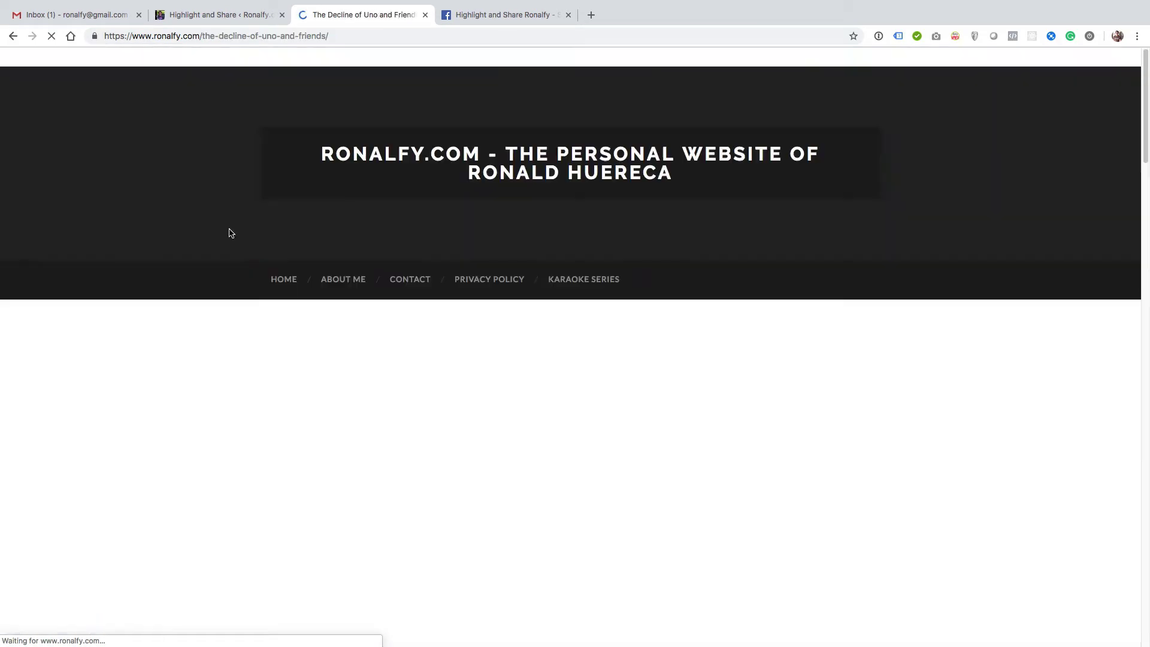
{"action": "scroll", "coordinate": [294, 329], "scroll_direction": "down", "scroll_amount": 14}
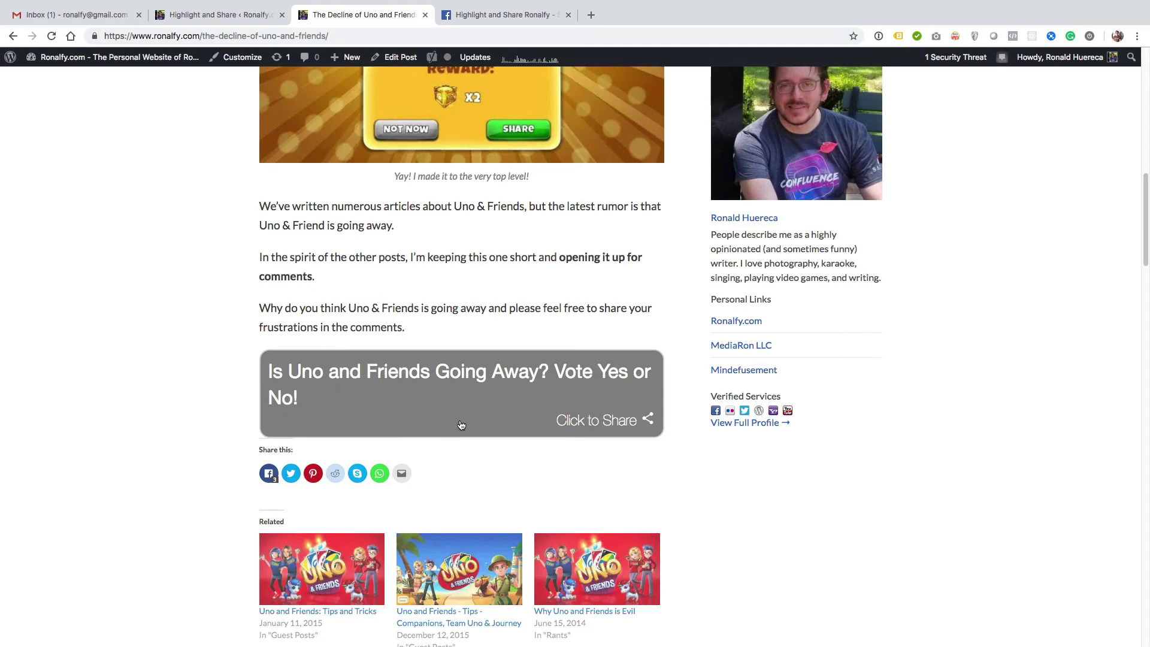
{"action": "mouse_move", "coordinate": [389, 393]}
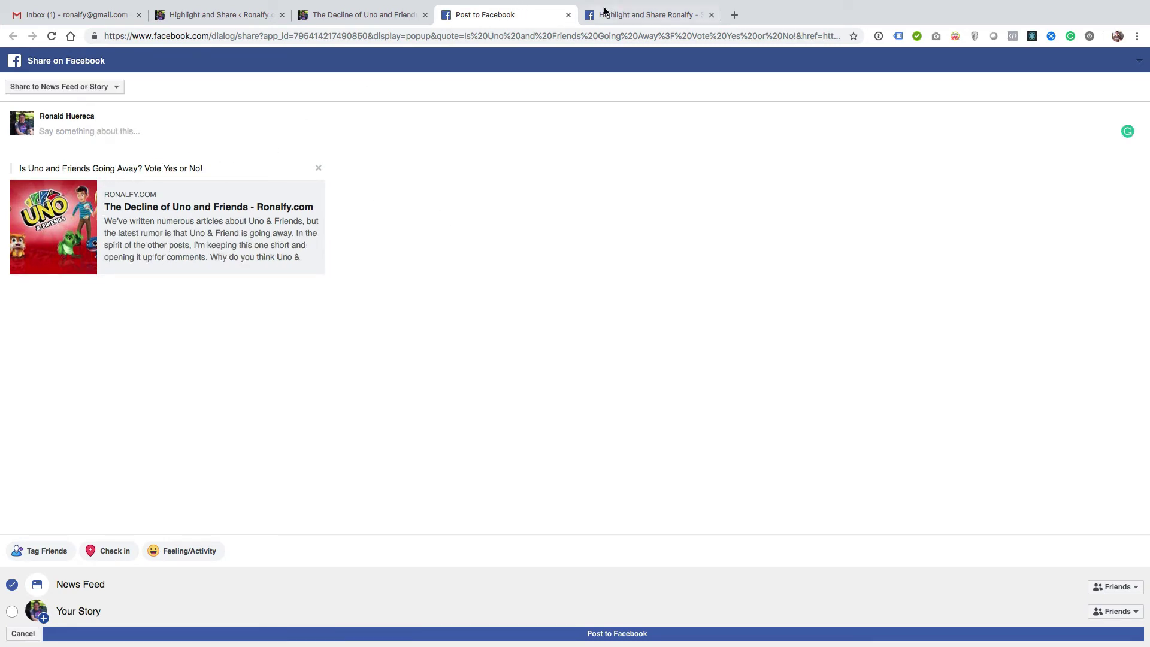
{"action": "left_click", "coordinate": [568, 14]}
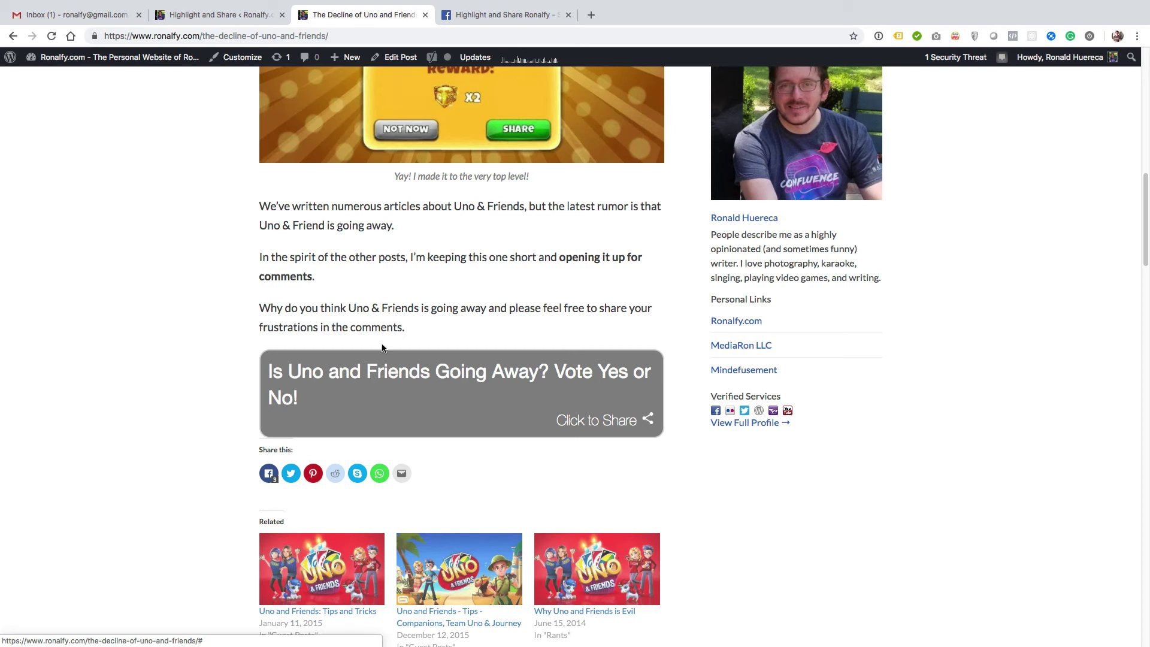
{"action": "left_click_drag", "start_coordinate": [324, 214], "coordinate": [387, 228]}
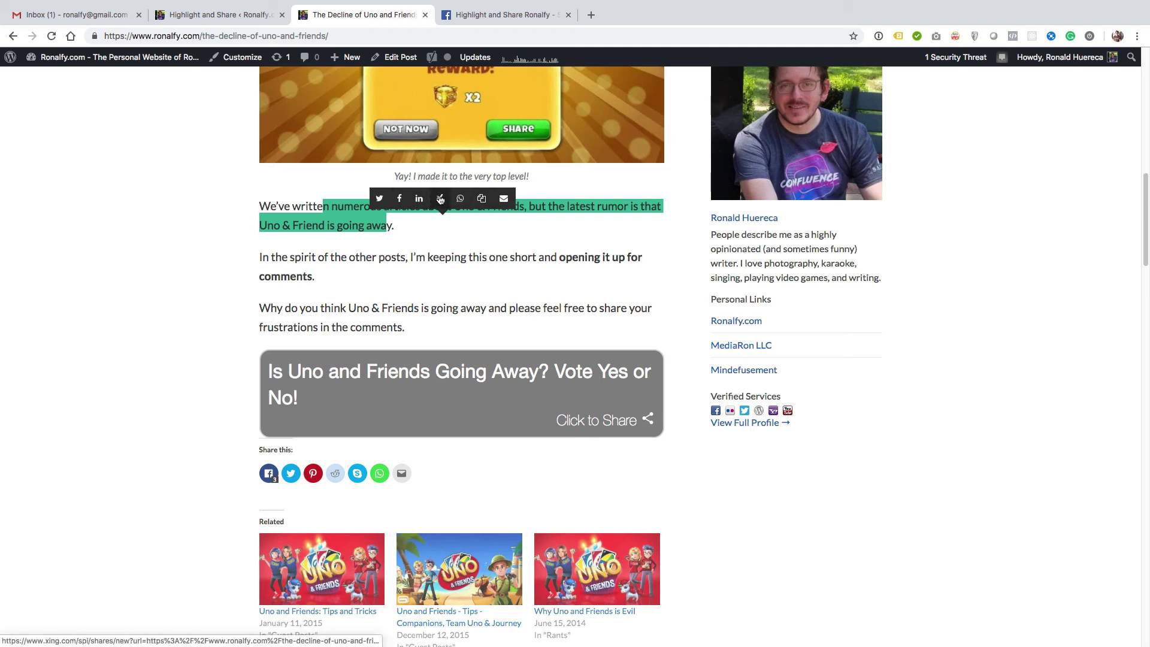
{"action": "left_click", "coordinate": [481, 198]}
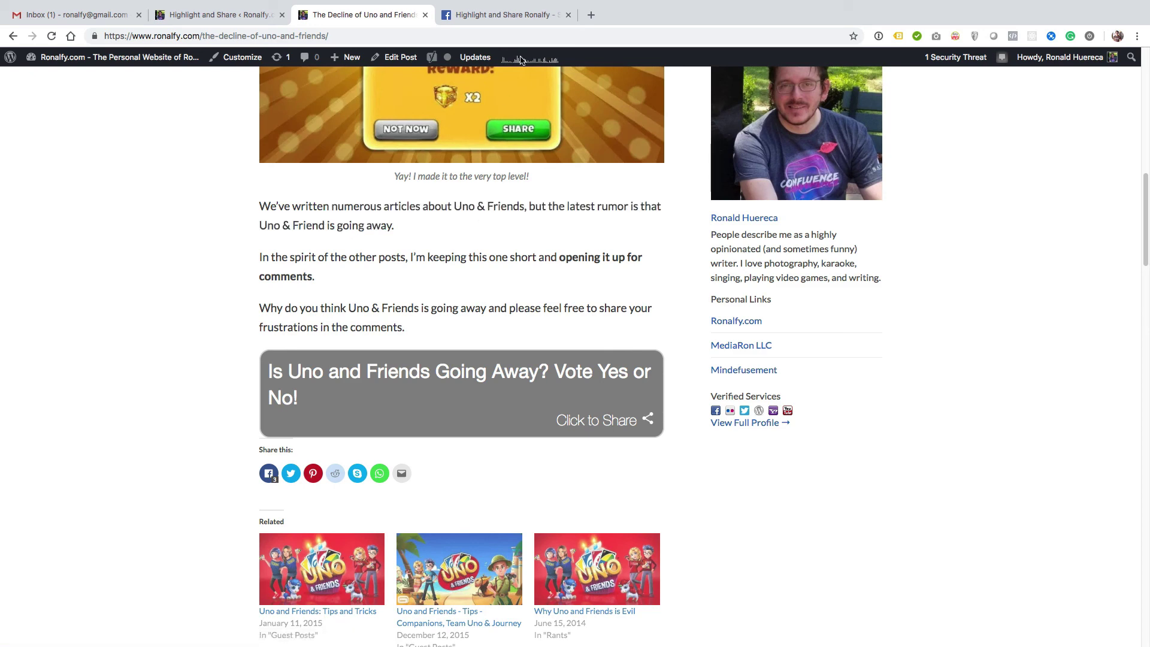
{"action": "left_click", "coordinate": [590, 12]}
{"action": "key", "text": "super+v"}
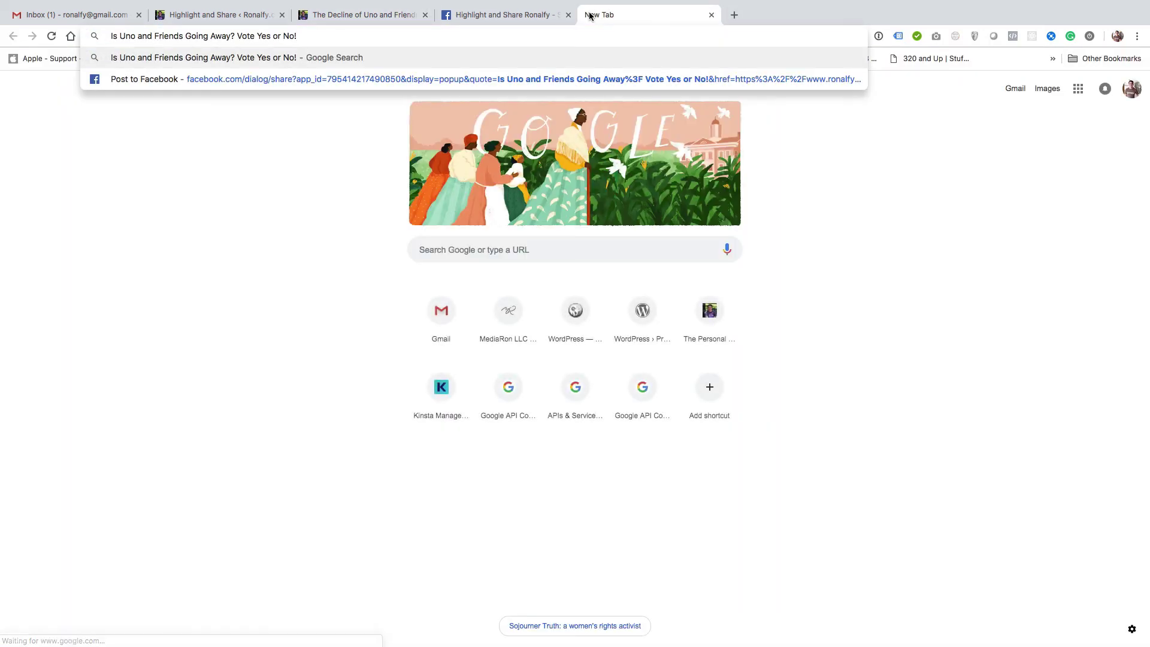
{"action": "left_click", "coordinate": [712, 15]}
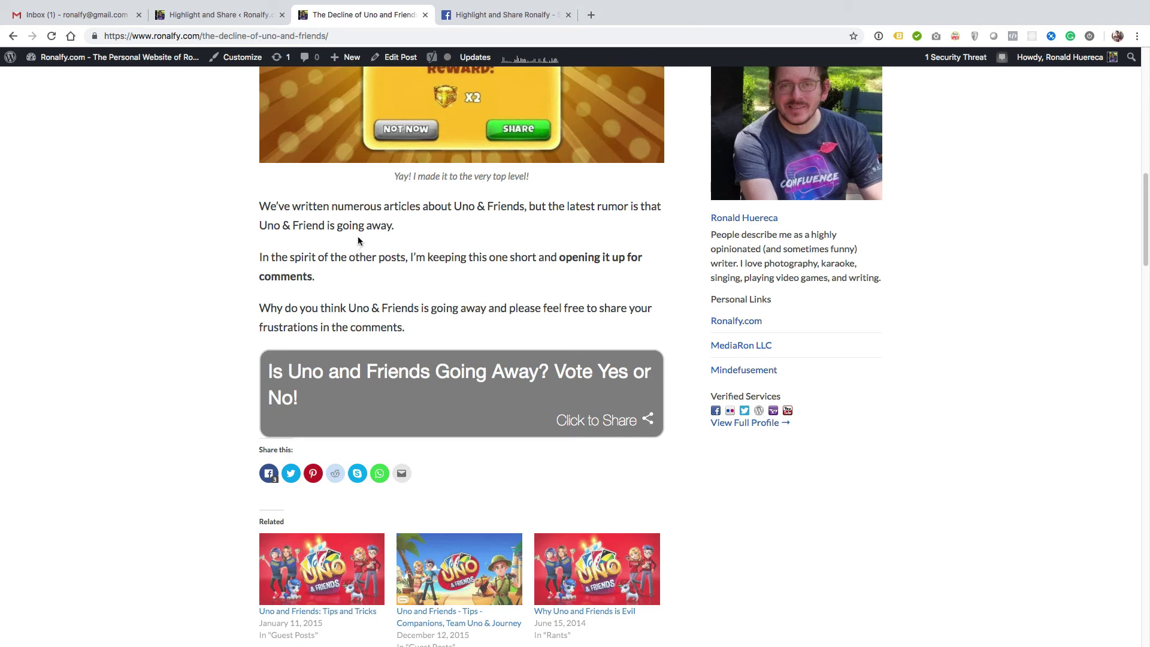
{"action": "mouse_move", "coordinate": [843, 3]}
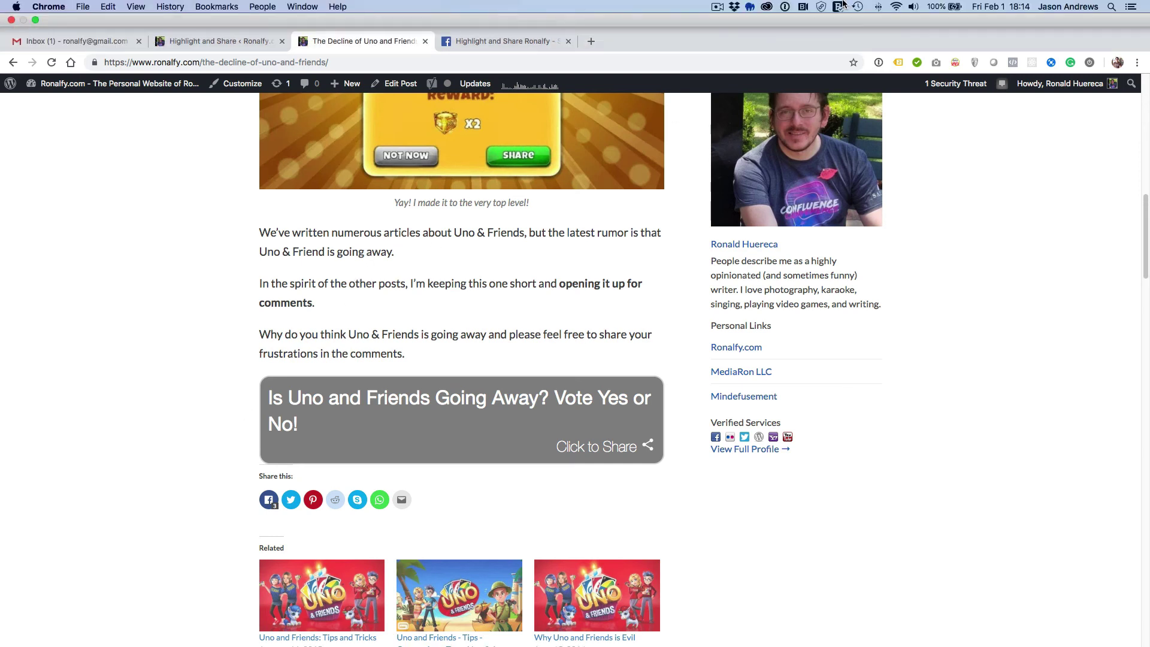